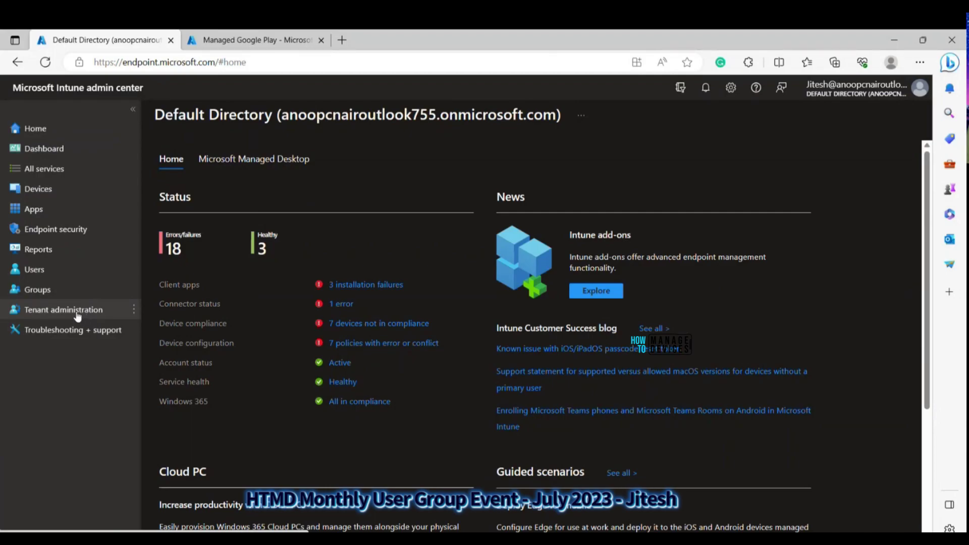
Step: Check Tenant administration, then open the Windows apps list showing 7-Zip and Acrobat Reader
click(78, 315)
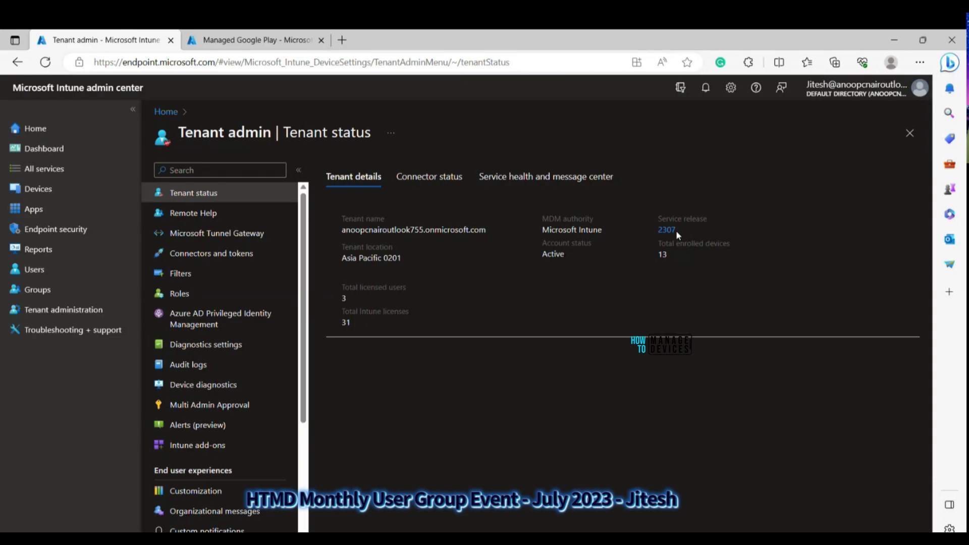
click(67, 209)
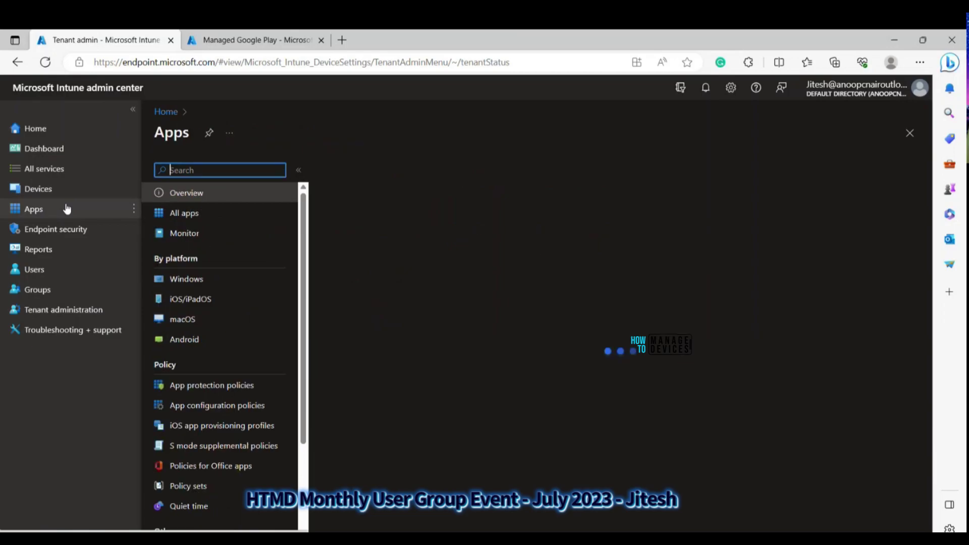
click(207, 277)
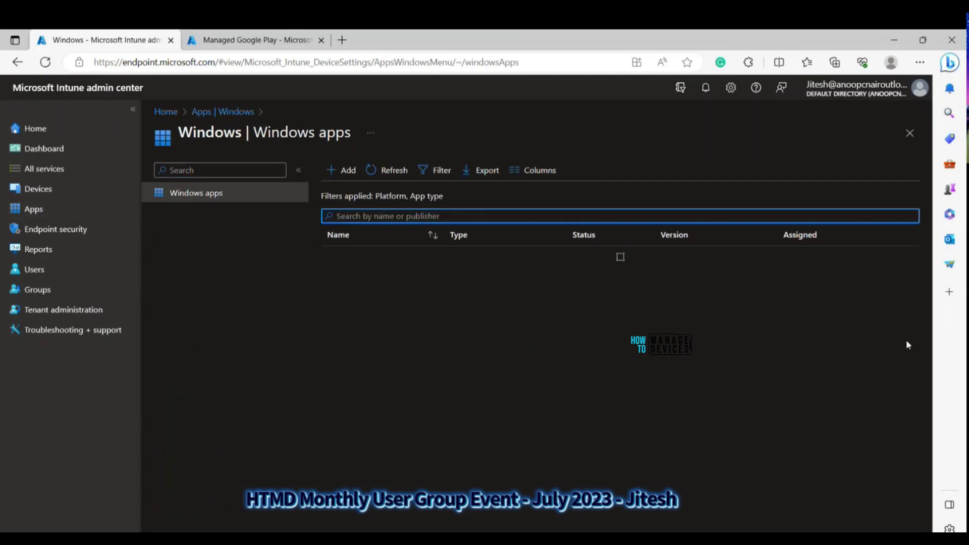
Step: Start a new Windows app of type Windows app (Win32)
click(348, 172)
click(650, 177)
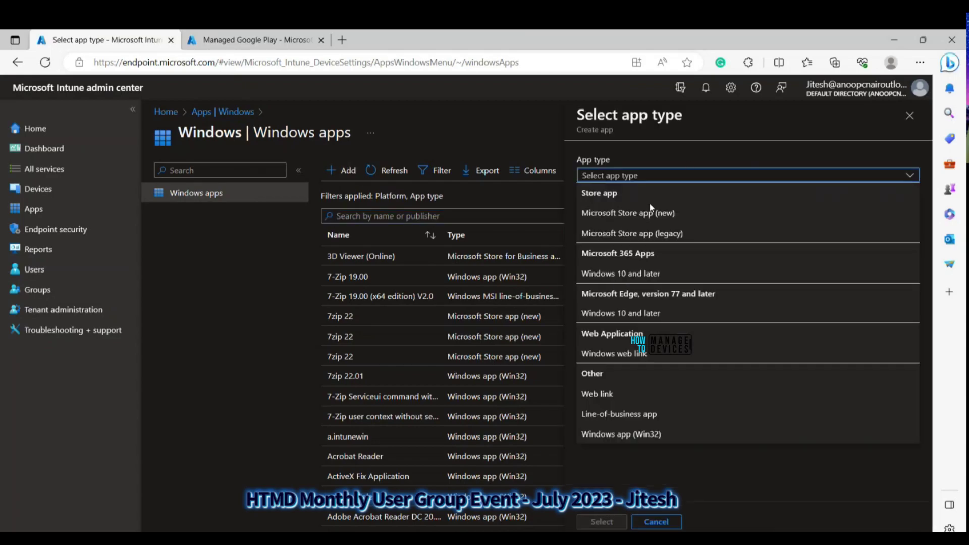
click(639, 434)
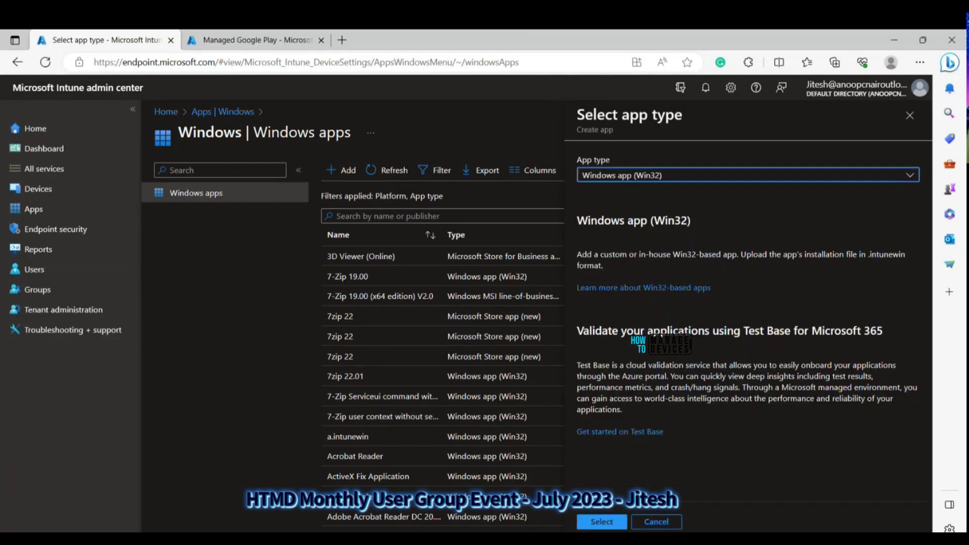
click(602, 521)
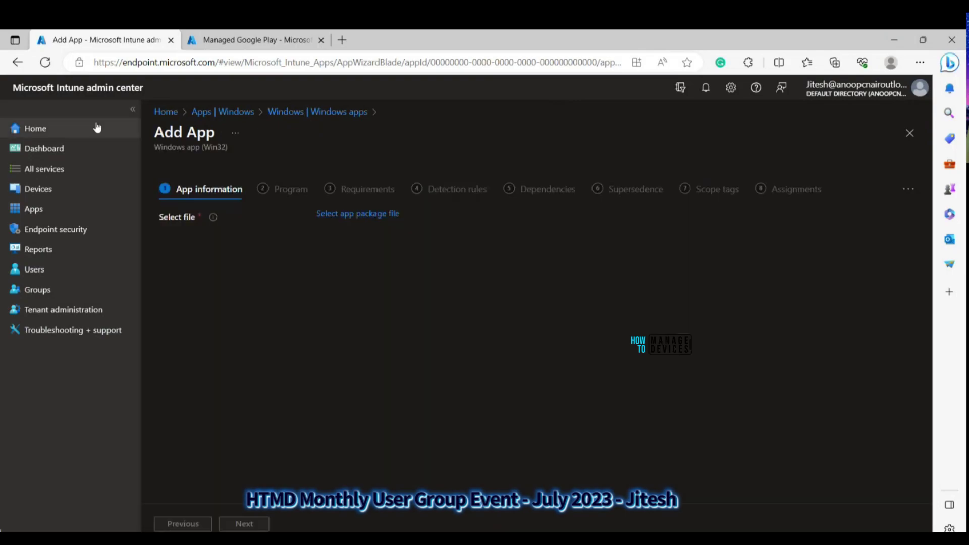
Step: Load CleanupTemporaryFiles.intunewin as the app package file
click(364, 215)
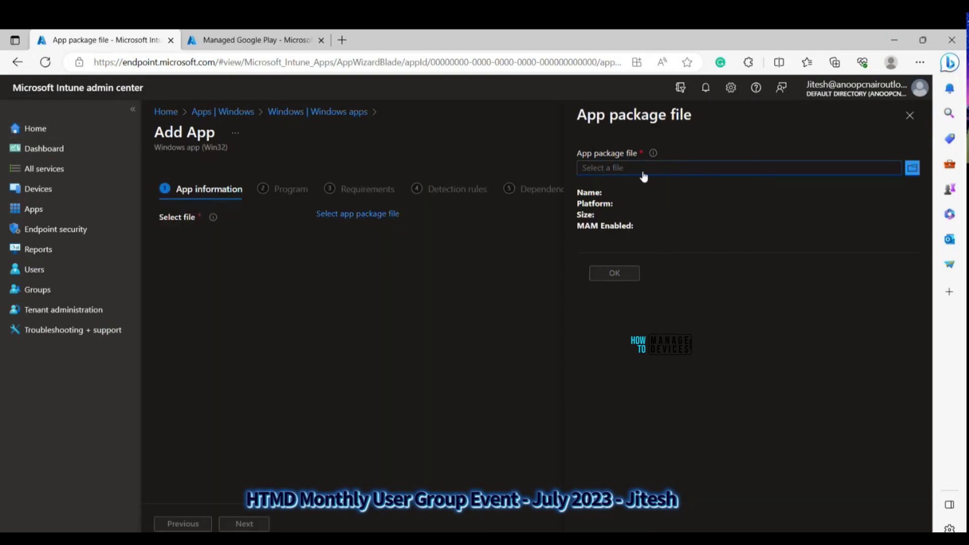
click(644, 170)
click(310, 230)
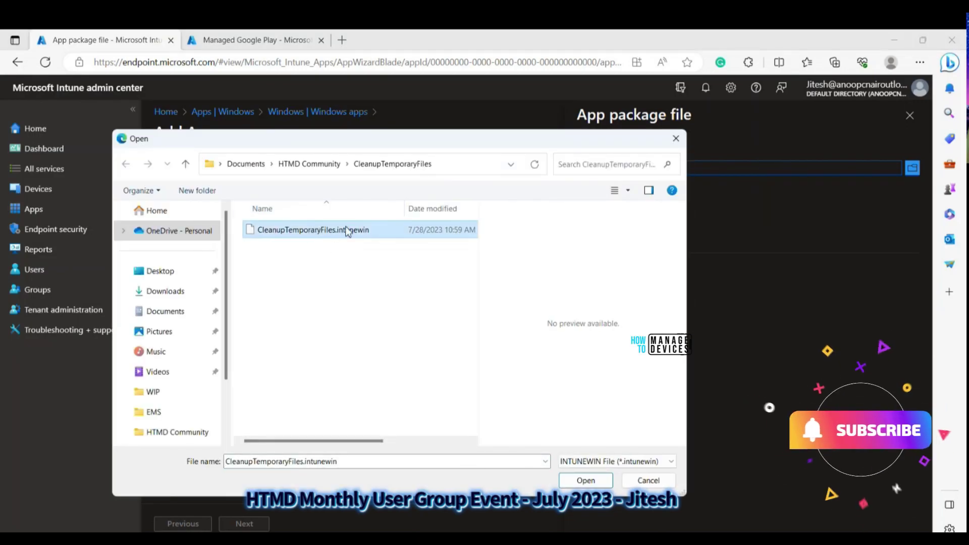
click(586, 480)
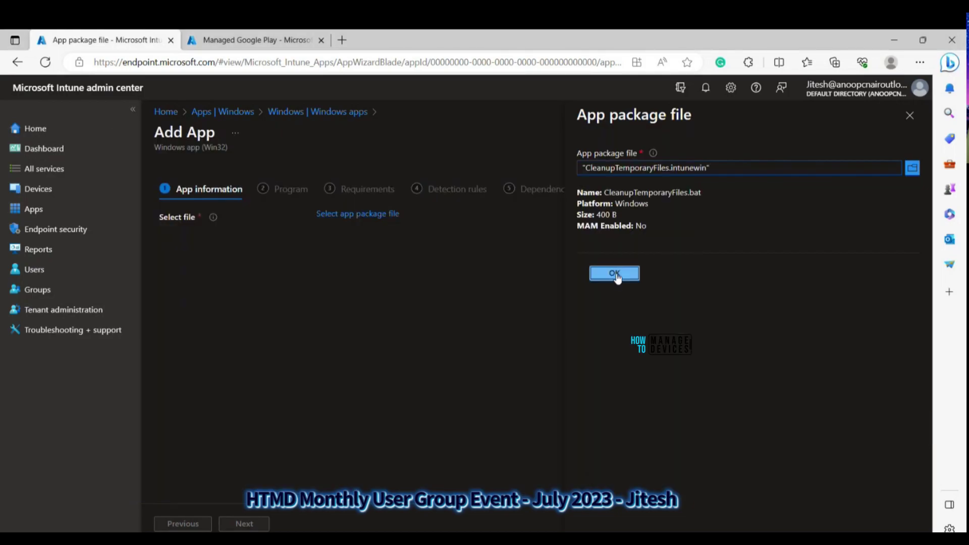
click(614, 274)
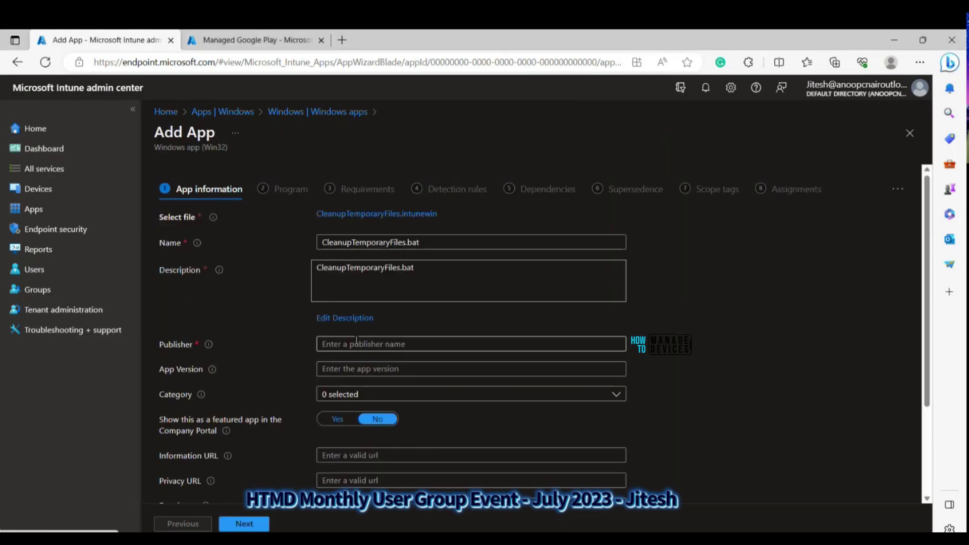
Step: Enter HTMD as the publisher and advance to the Program step
click(356, 344)
text(HTMD)
click(769, 369)
click(246, 523)
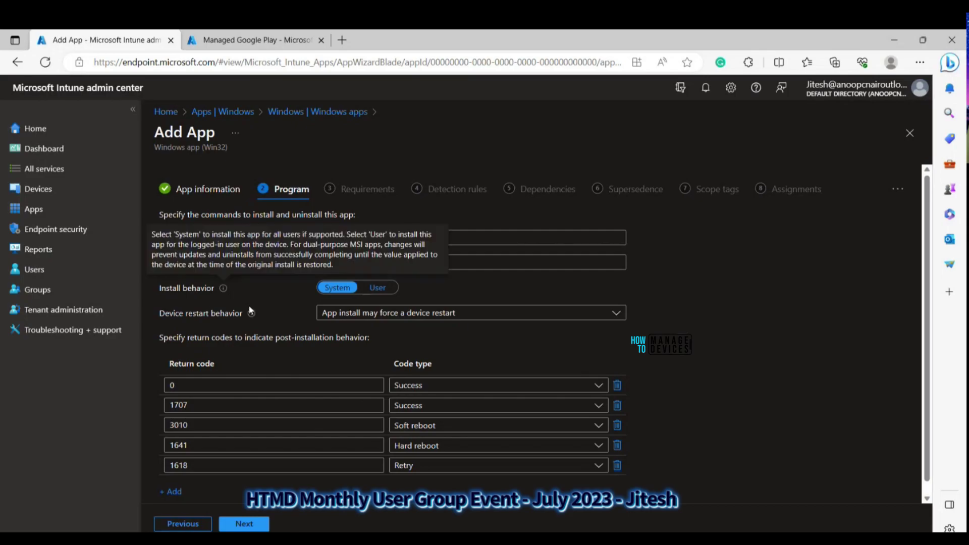
Step: Review the Program step, then discard the unsaved draft and return to Apps
scroll(368, 323, down, 1)
scroll(369, 320, up, 1)
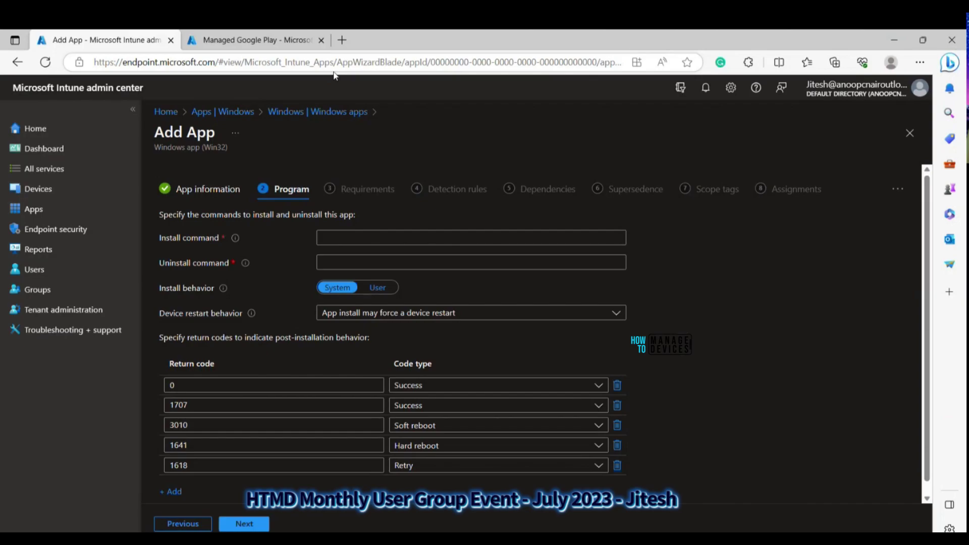
click(49, 208)
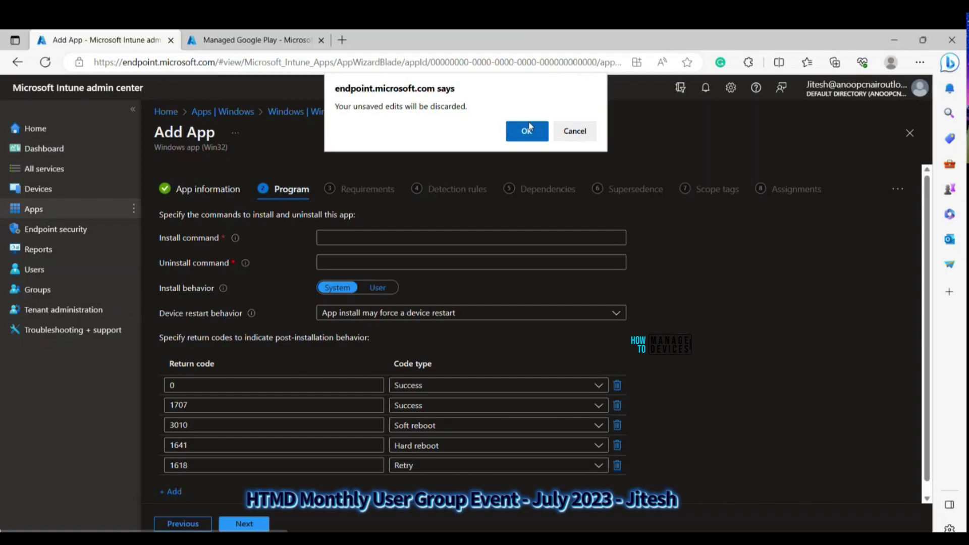
click(527, 130)
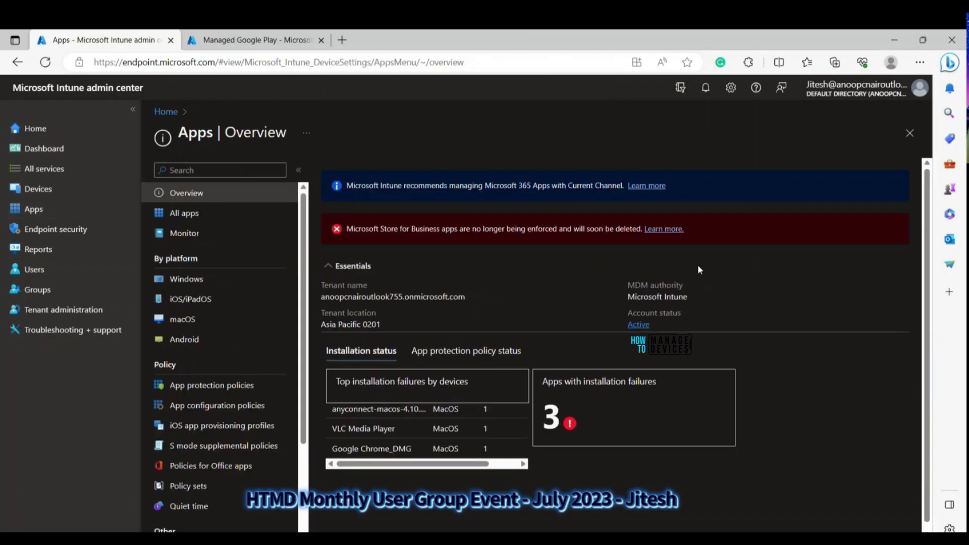
Step: Open Managed Google Play for Android, view Google Chrome's details, and return without adding it
click(211, 339)
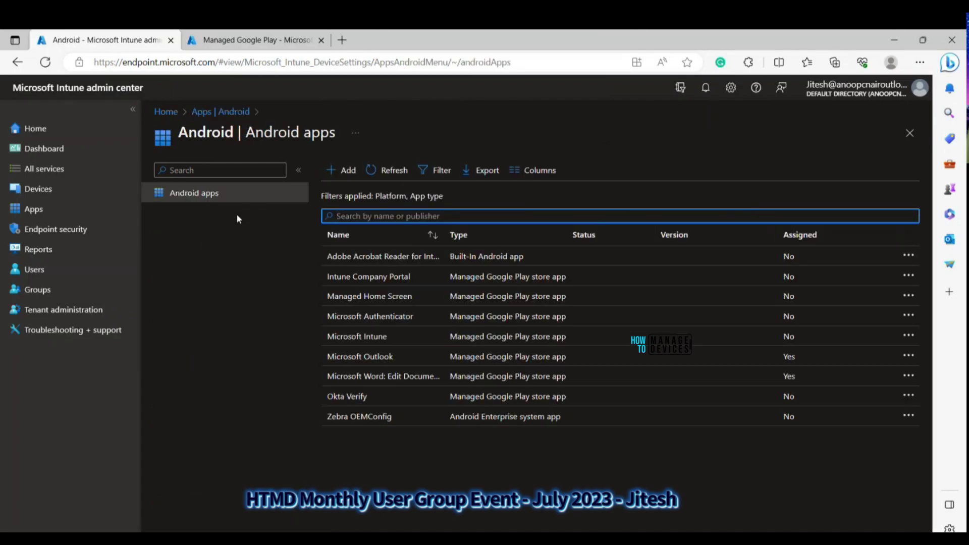
click(351, 175)
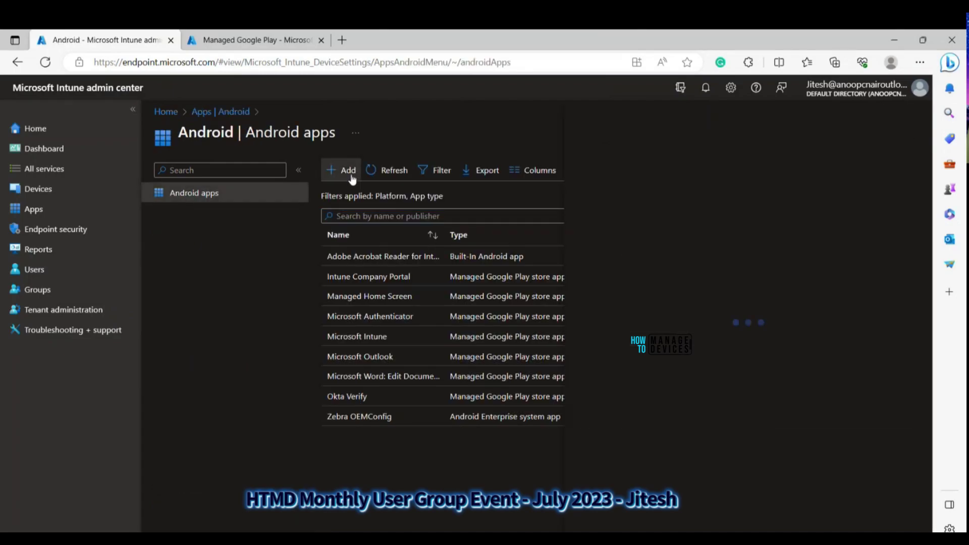
click(632, 176)
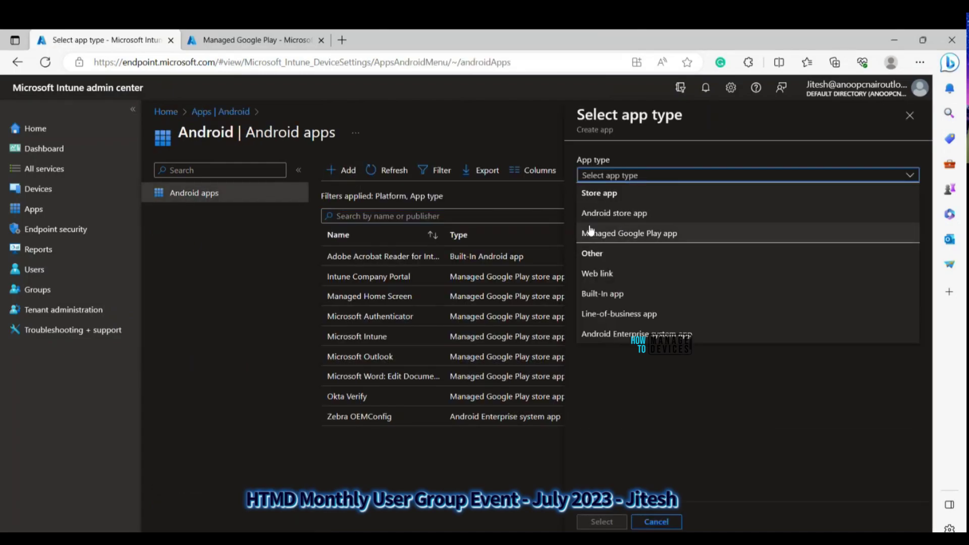
click(632, 233)
click(601, 521)
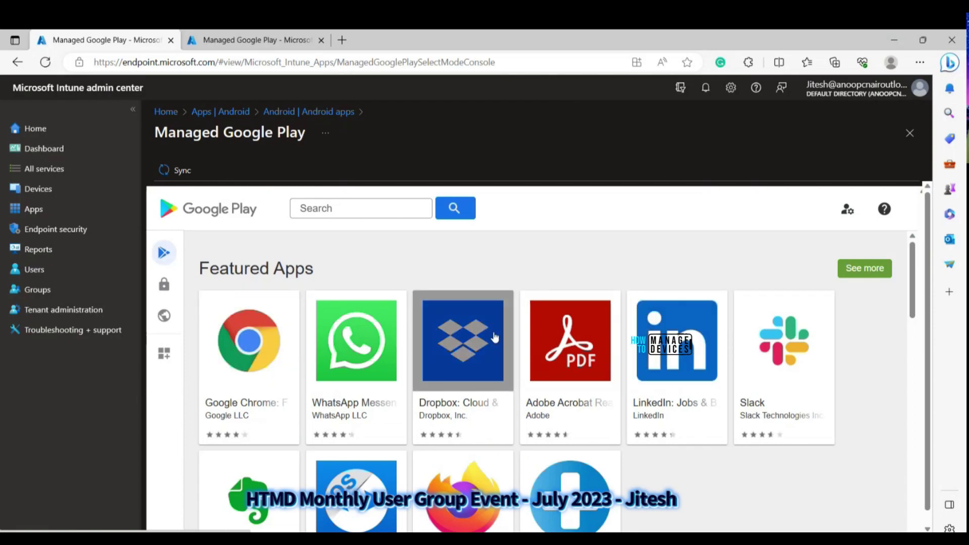
click(264, 312)
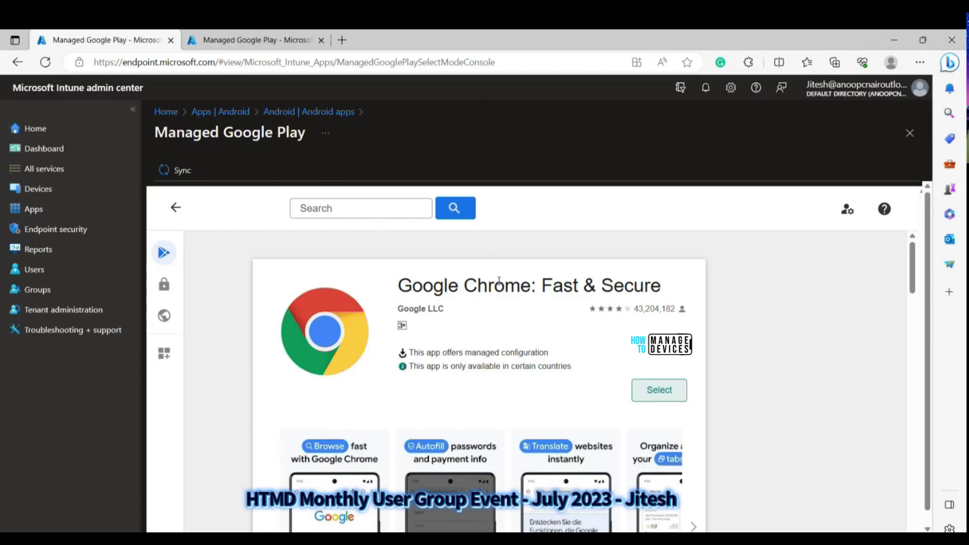
click(309, 111)
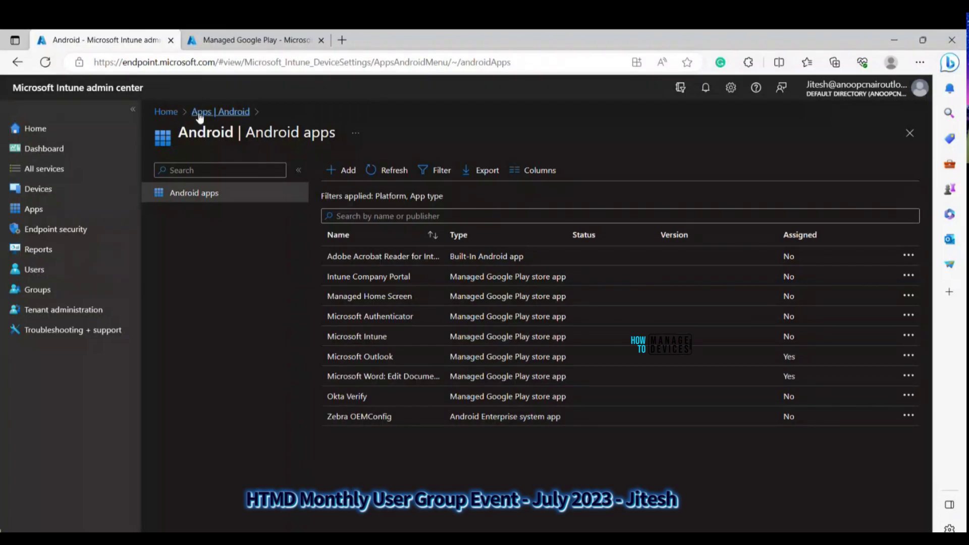
Step: Review discovered apps' versions and device counts, like 7-Zip 19.00 on 3 devices, then return to Apps overview
click(199, 112)
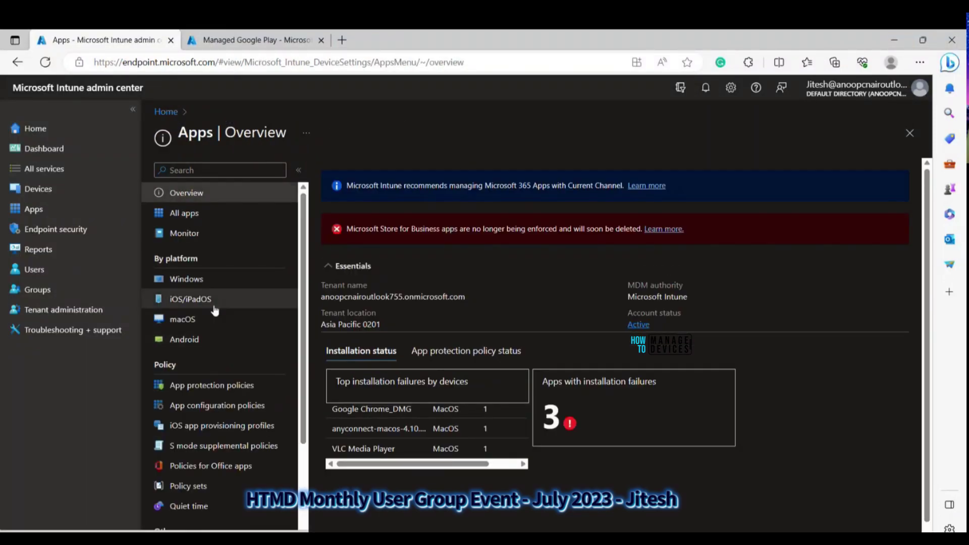
click(187, 233)
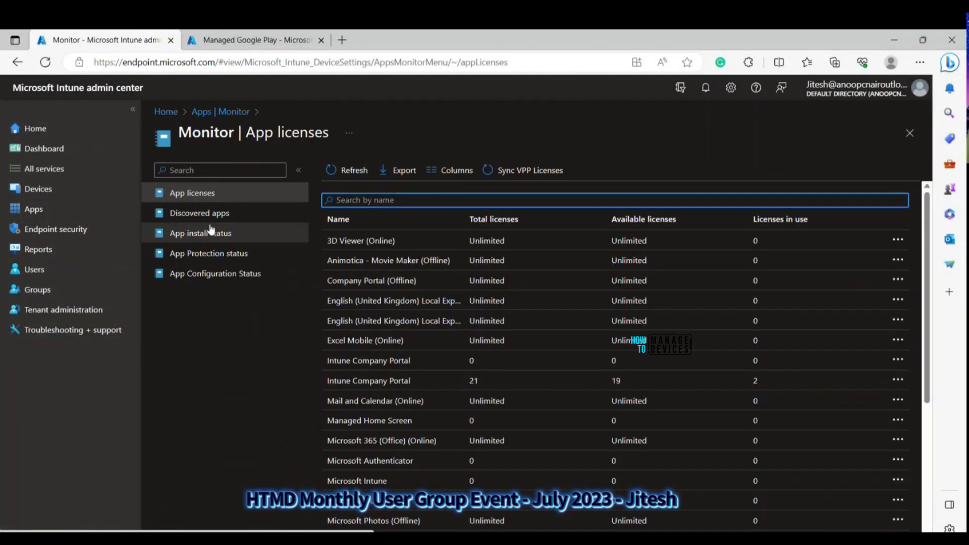
click(211, 214)
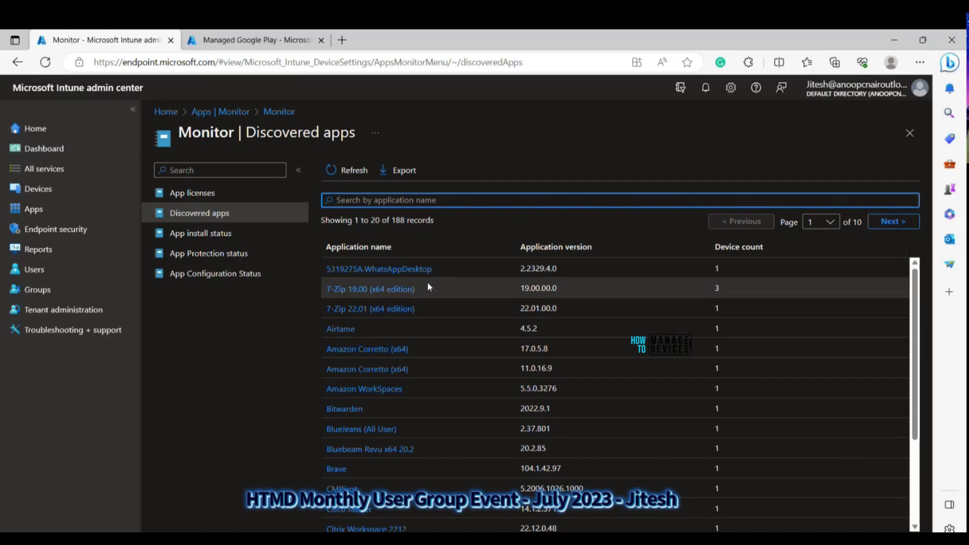
scroll(427, 284, down, 3)
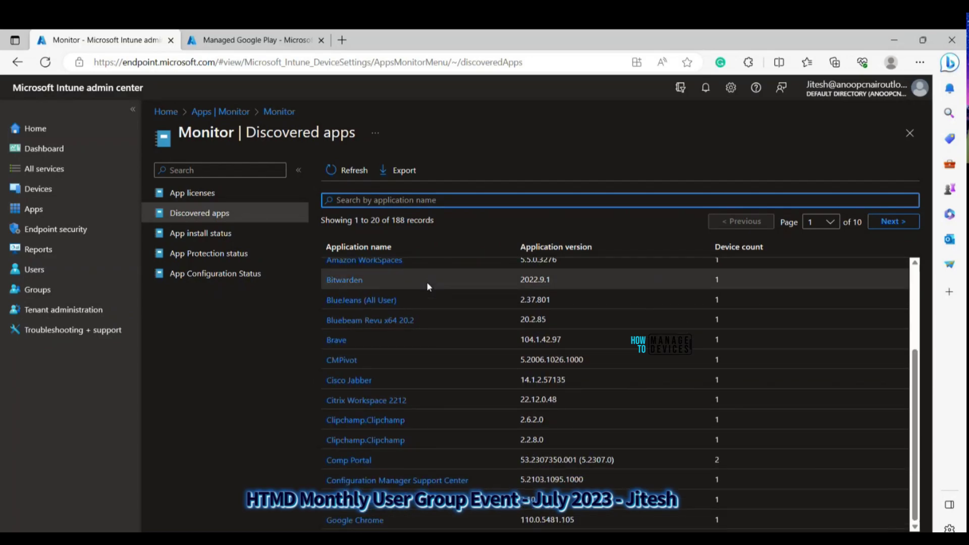
scroll(426, 282, up, 3)
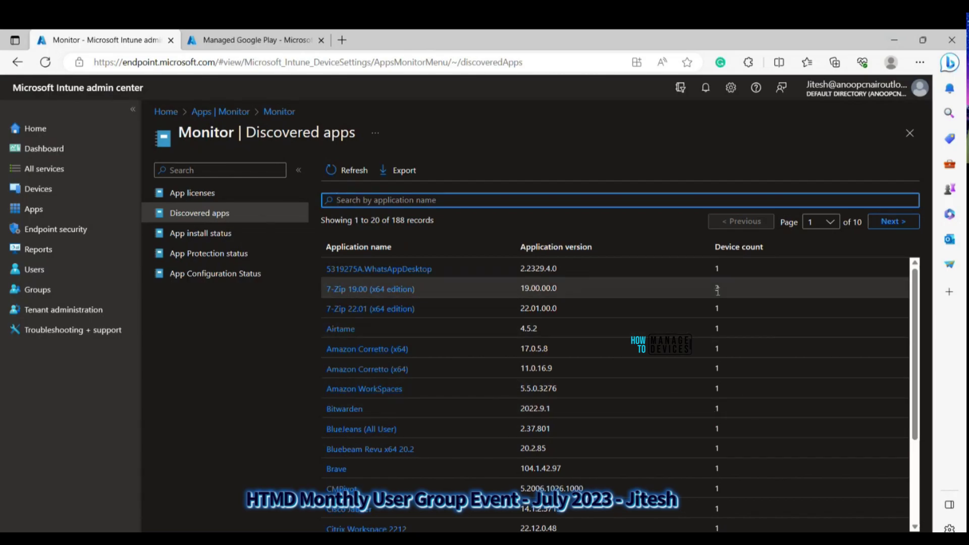
drag(719, 289, 710, 288)
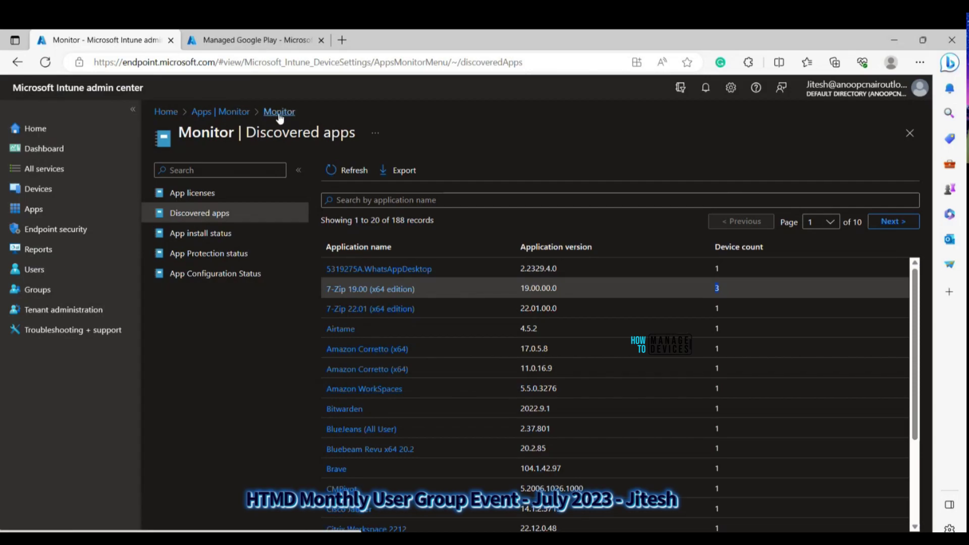
click(221, 112)
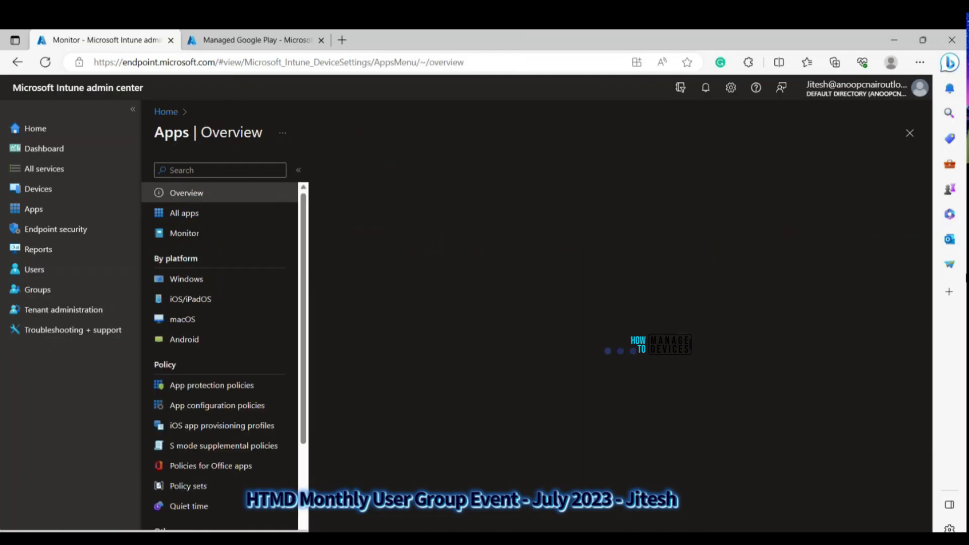
click(209, 326)
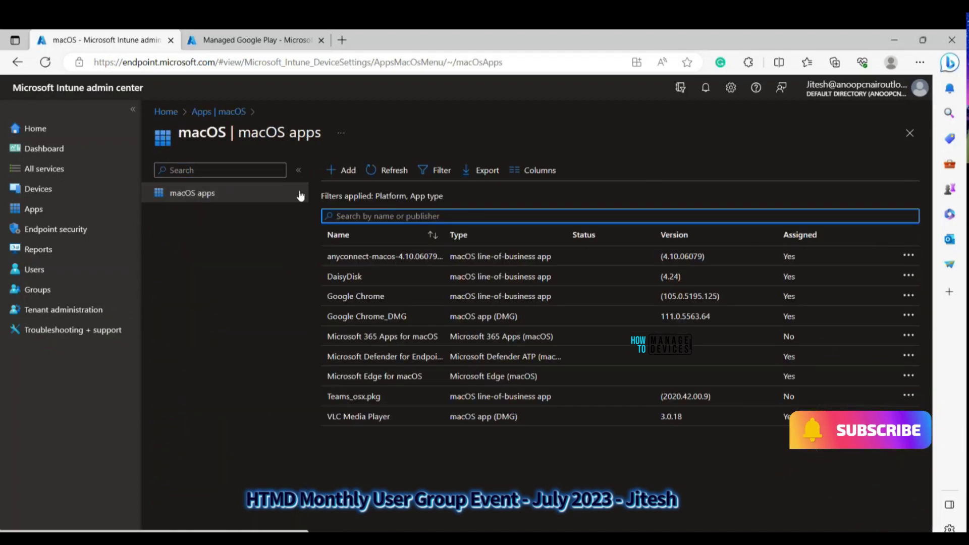
click(342, 170)
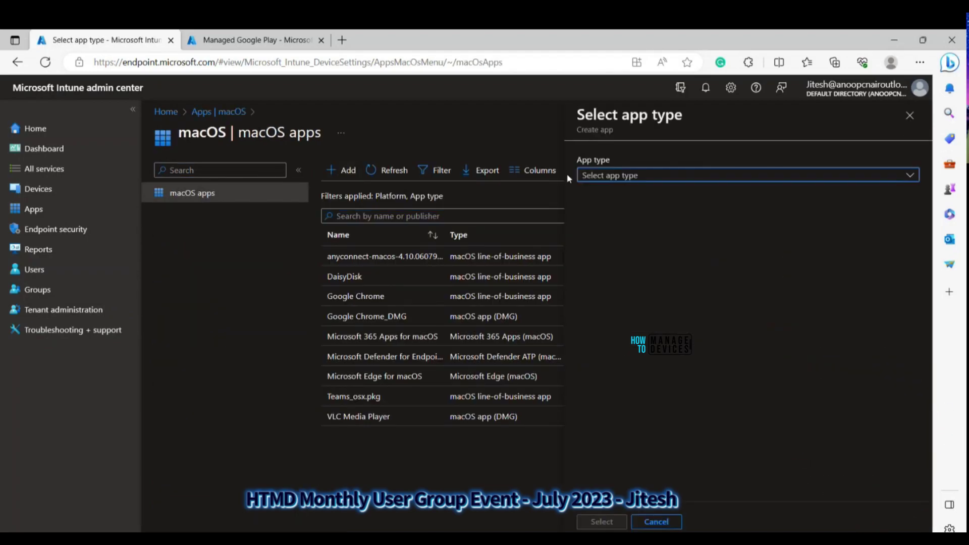
click(605, 176)
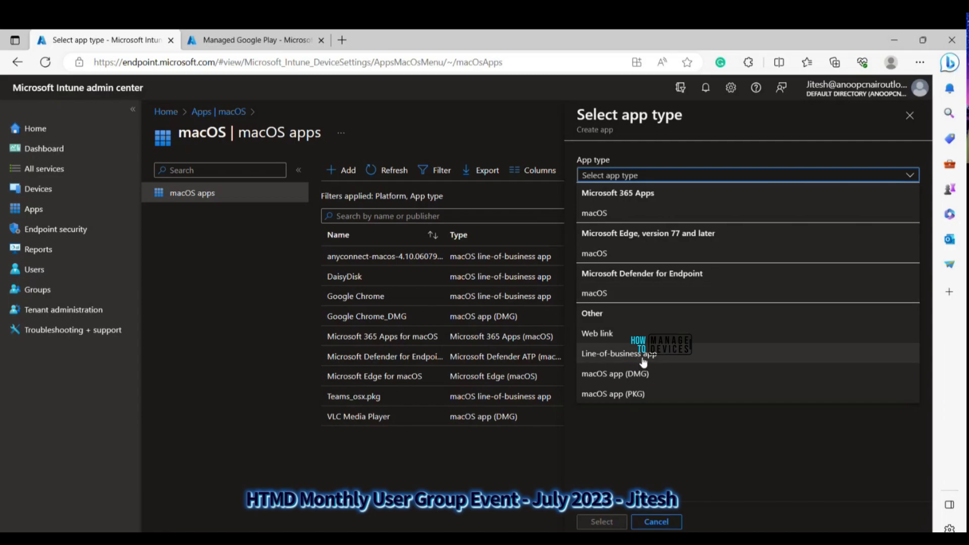
click(628, 397)
click(601, 521)
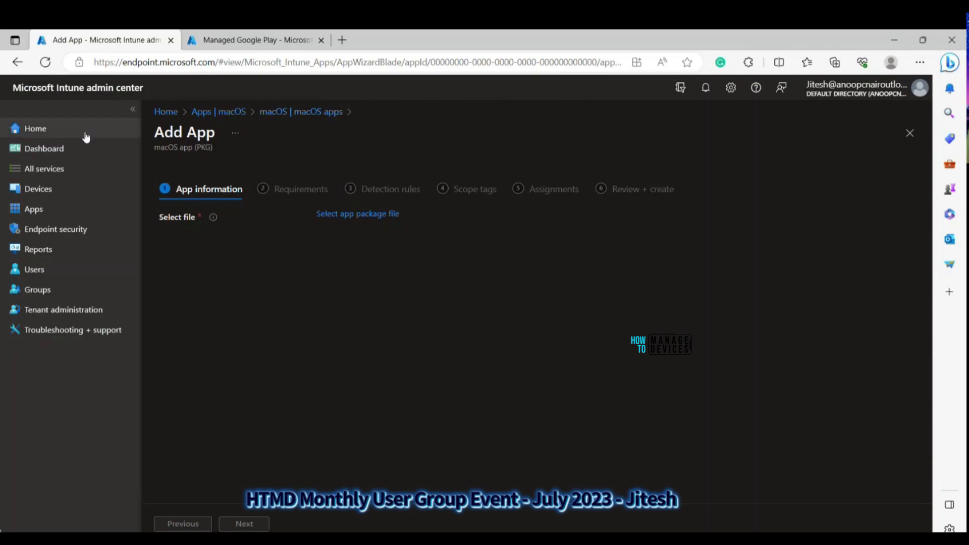
click(319, 112)
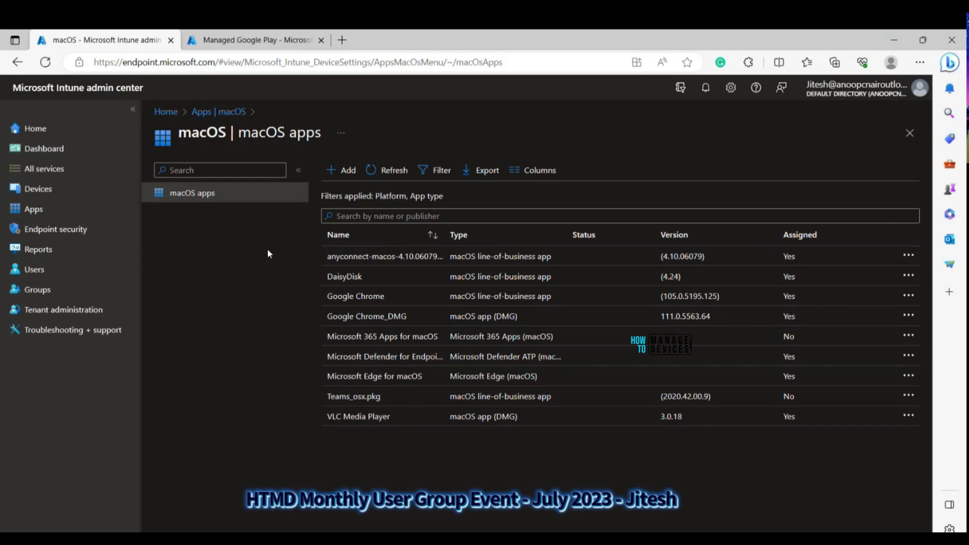
click(219, 113)
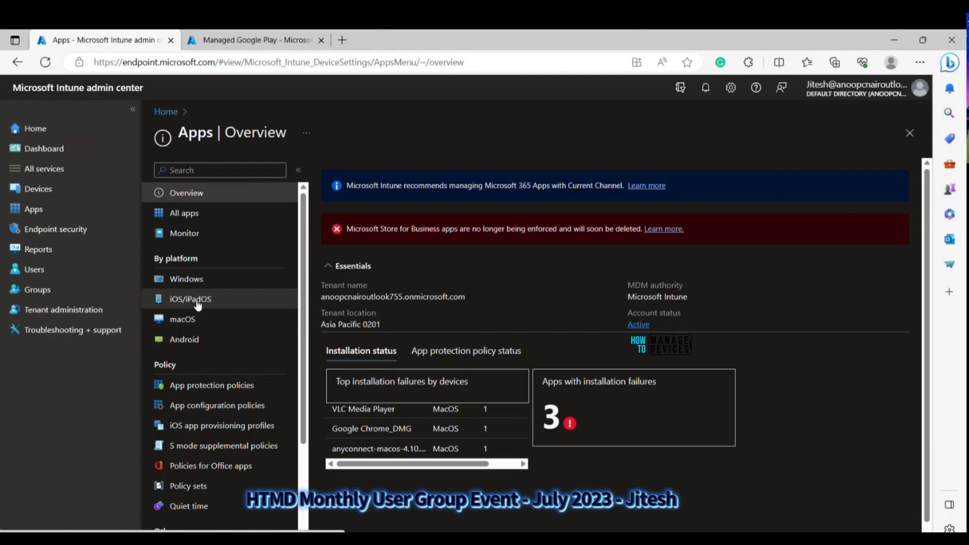
Step: Add an iOS/iPadOS app of type Web link to reach its empty App information form
click(190, 299)
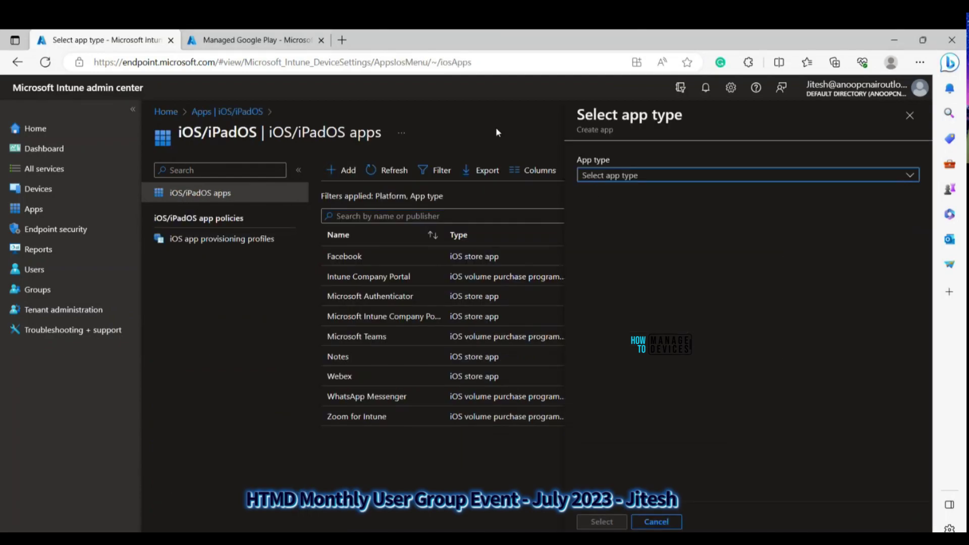
click(655, 183)
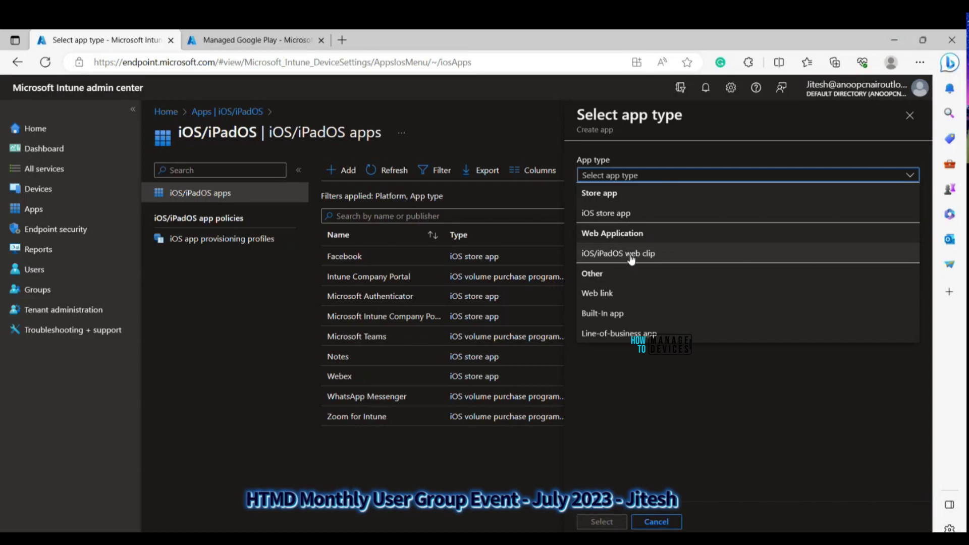
click(617, 292)
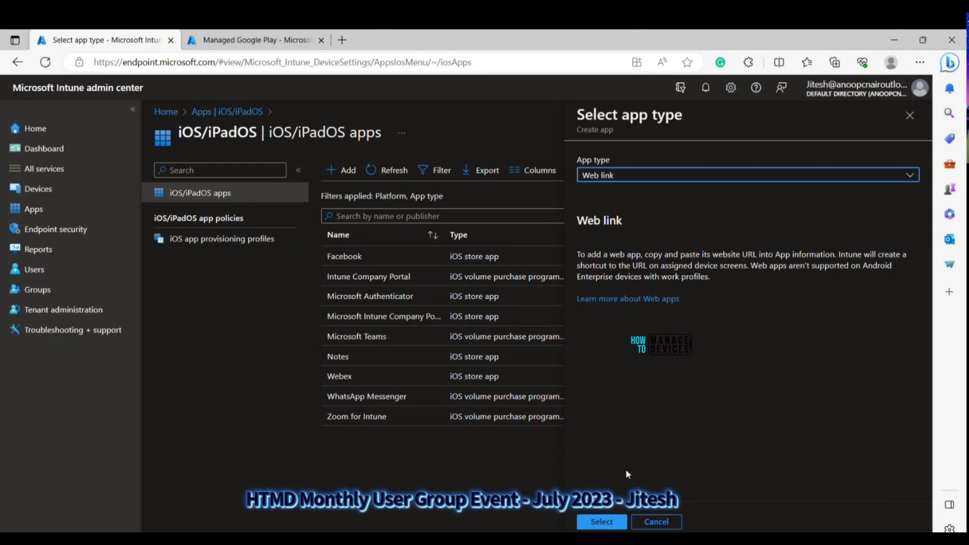
click(601, 521)
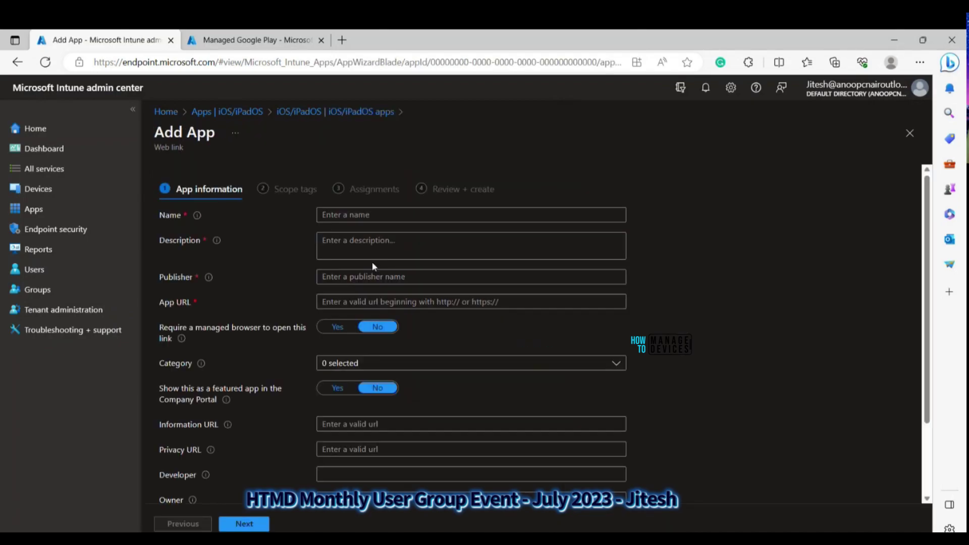
scroll(371, 252, down, 1)
scroll(369, 257, up, 1)
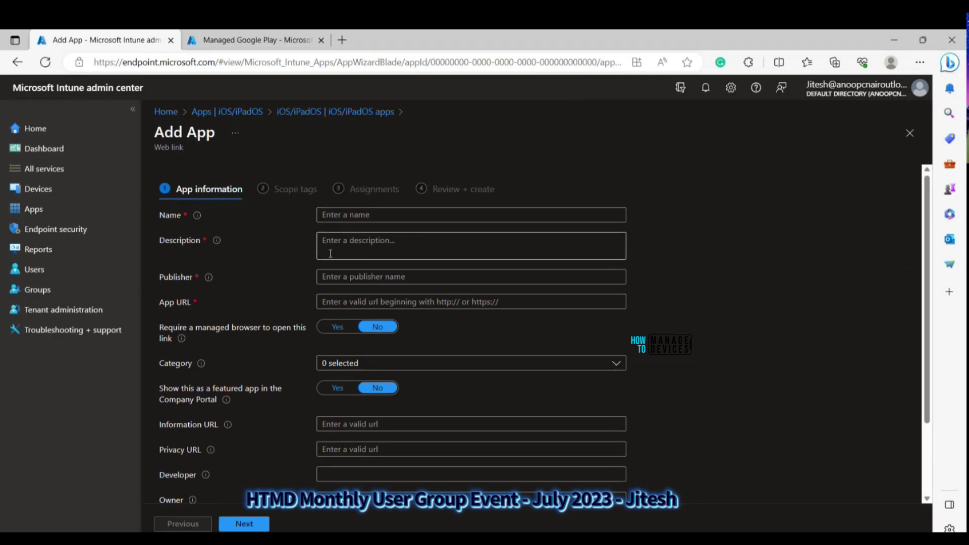
scroll(331, 253, down, 2)
scroll(331, 254, up, 2)
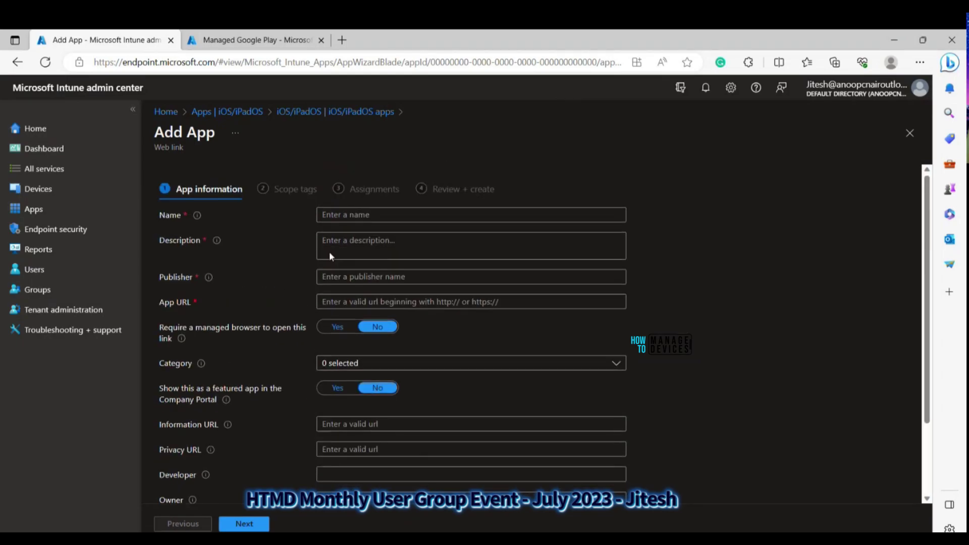
scroll(293, 280, down, 1)
scroll(293, 278, up, 1)
scroll(303, 293, down, 1)
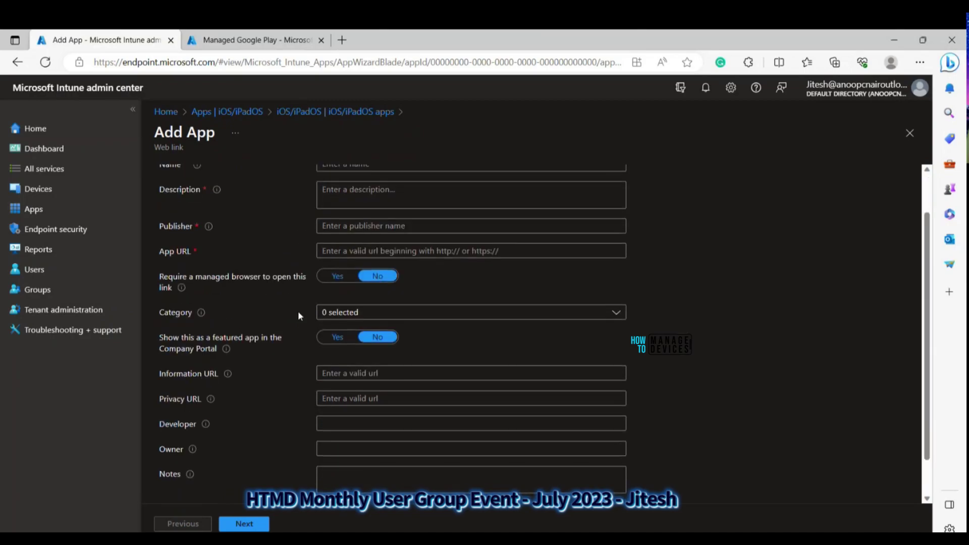
scroll(299, 305, down, 1)
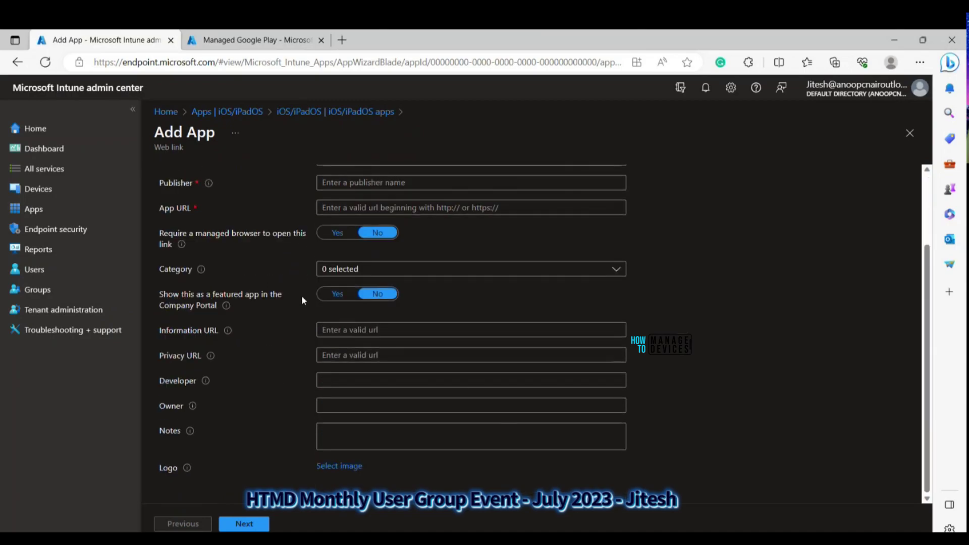
scroll(303, 293, up, 1)
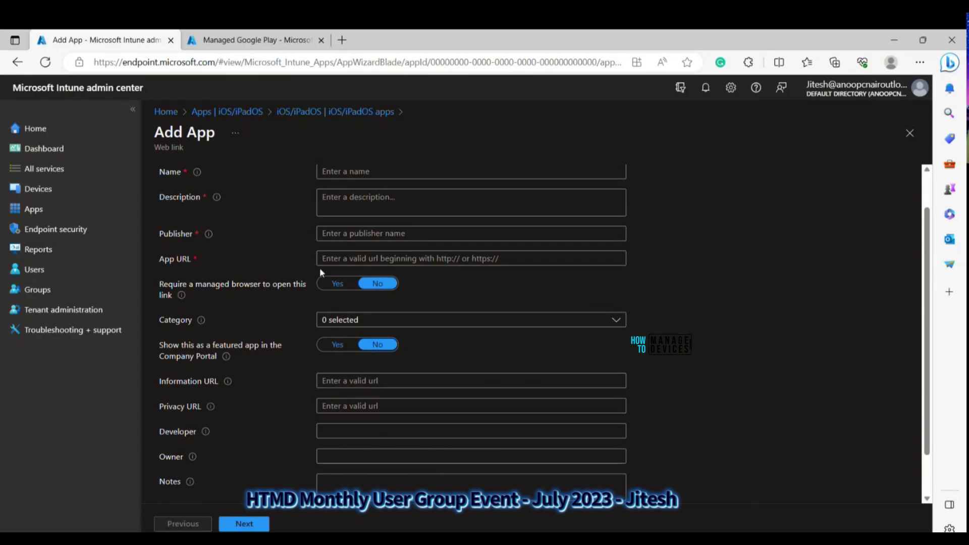
scroll(308, 294, up, 1)
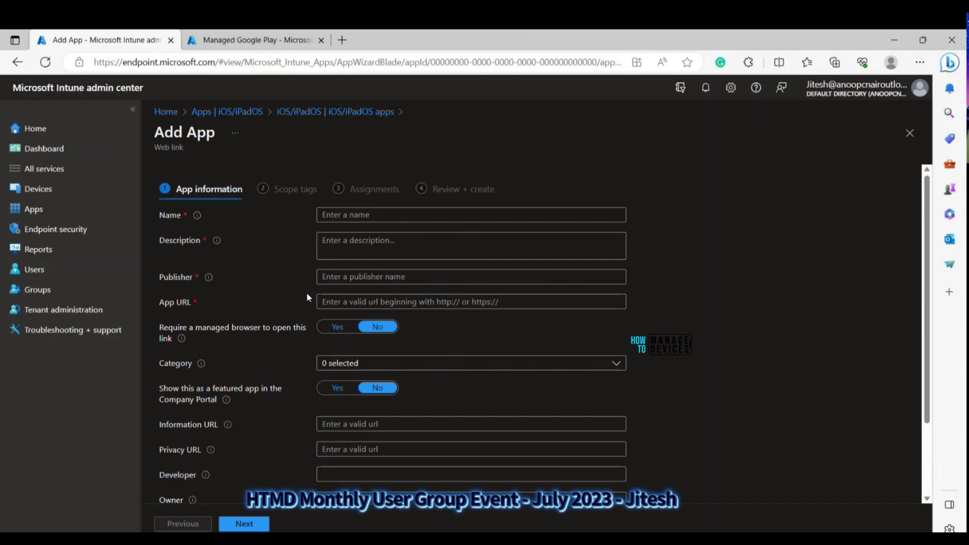
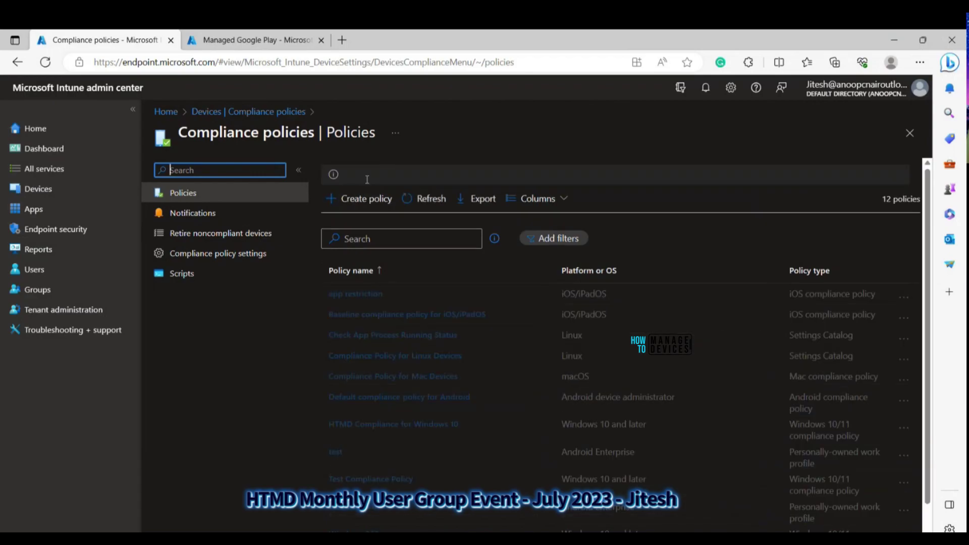
Step: Create a Windows 10 and later compliance policy named TEST and advance to compliance settings
click(362, 216)
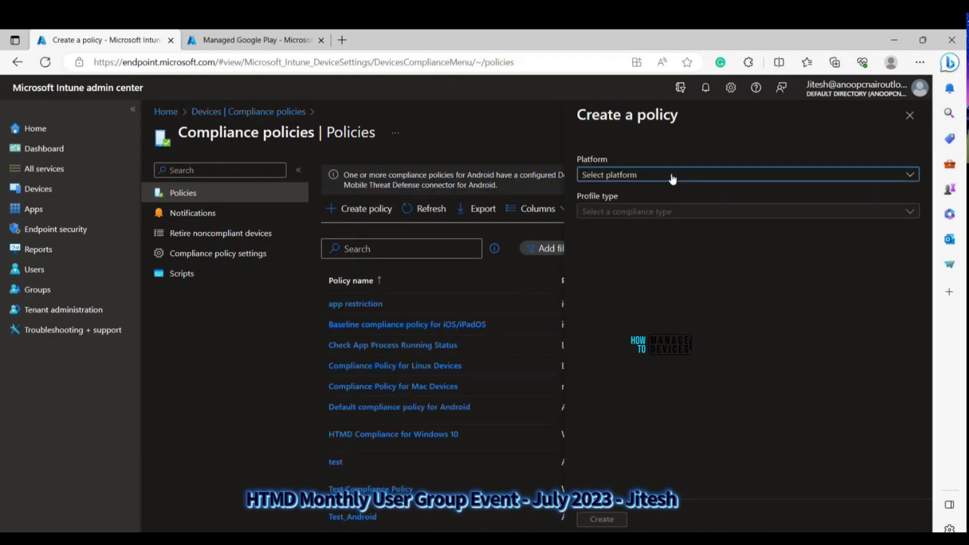
click(672, 177)
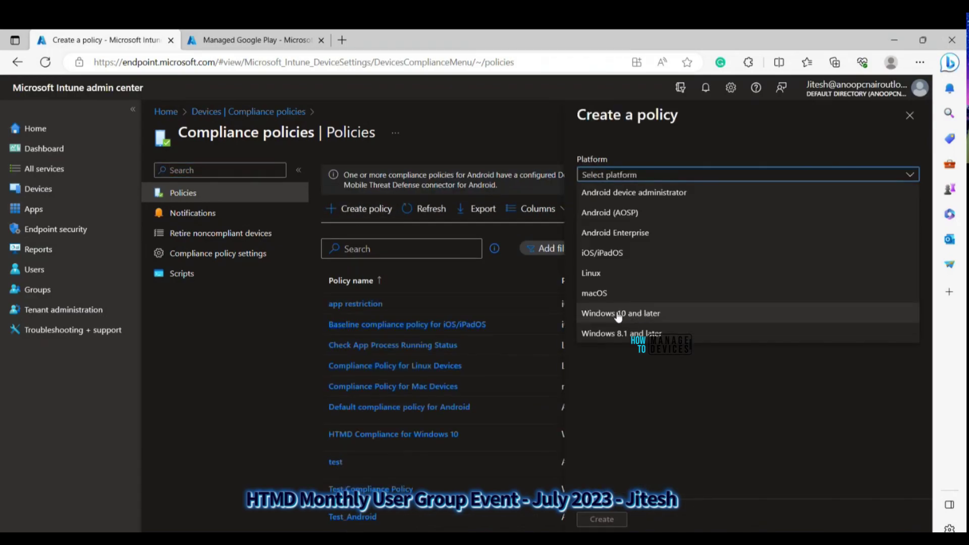
click(648, 314)
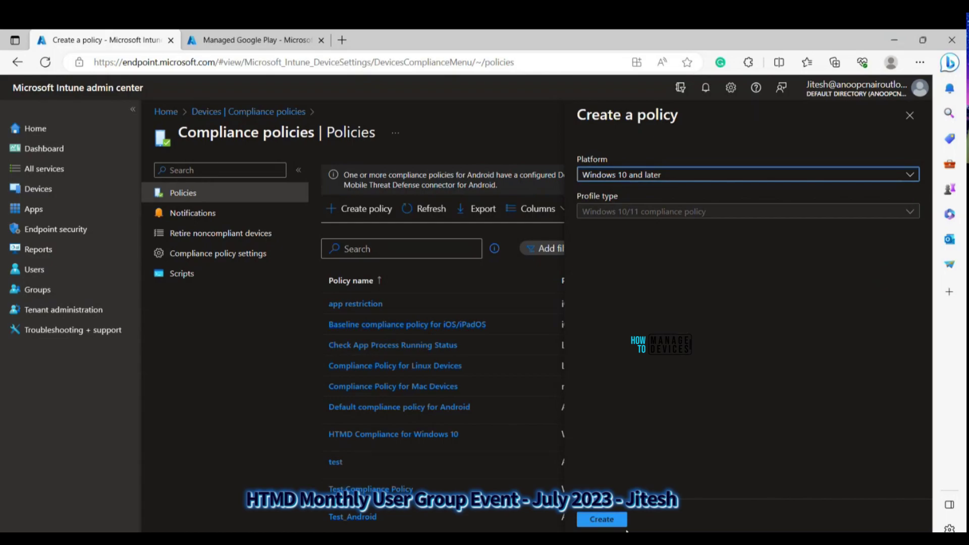
click(602, 520)
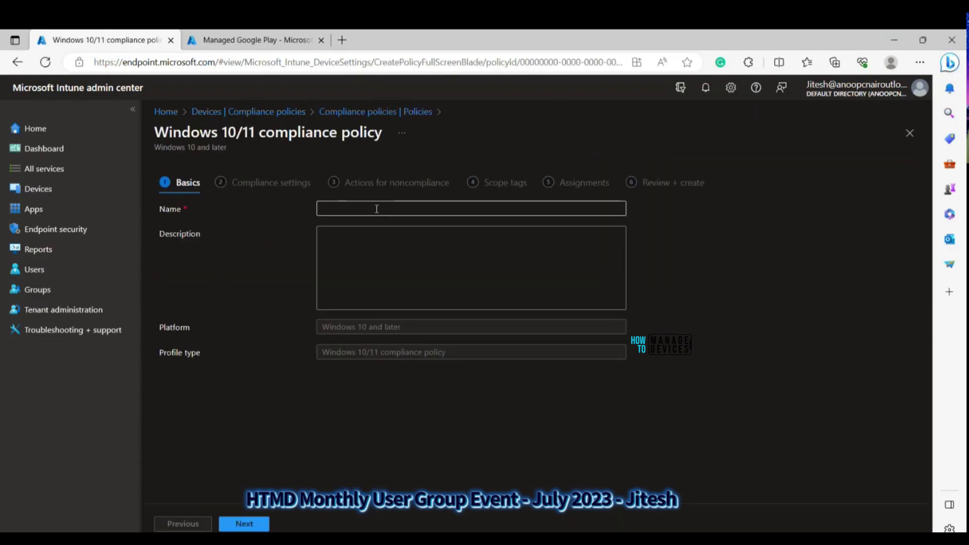
click(377, 209)
text(TEST)
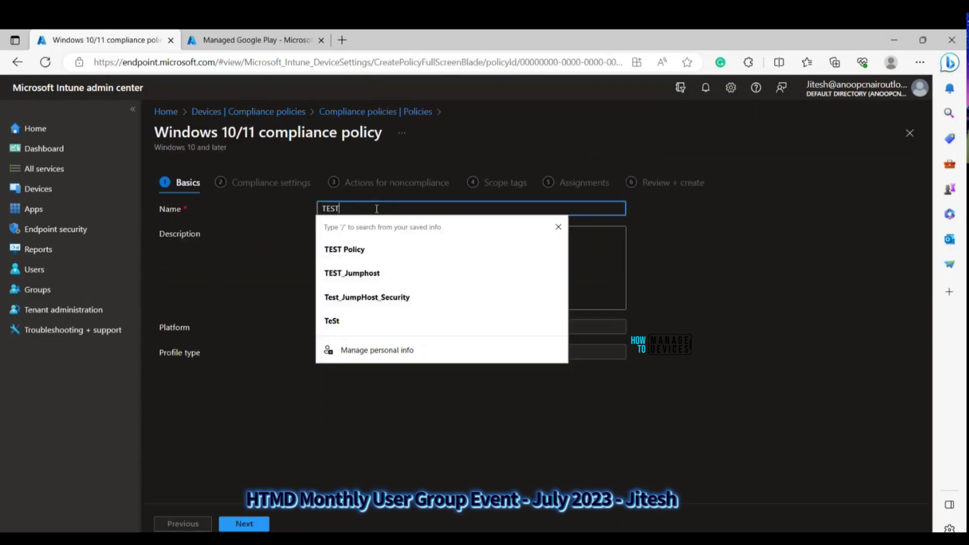
key(Escape)
click(244, 525)
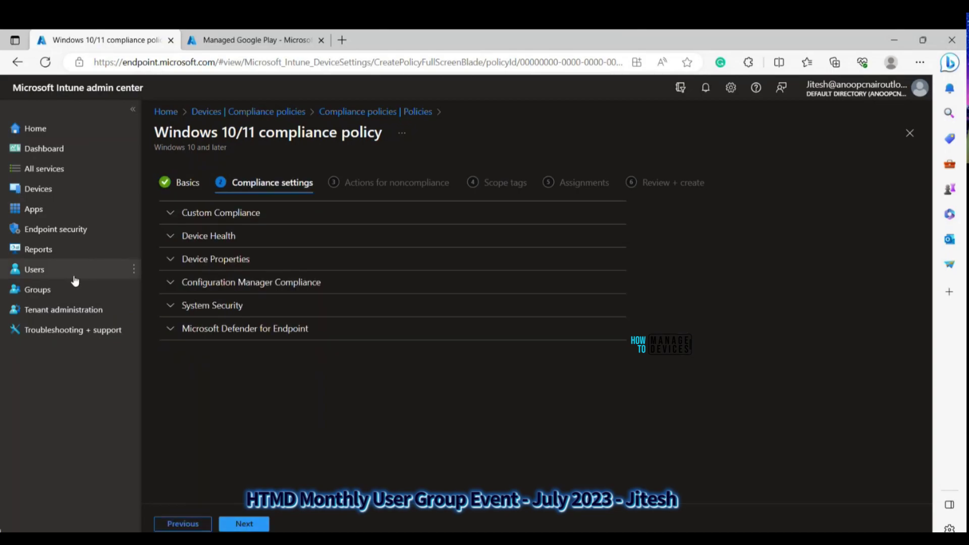
Step: Review the Device Health rules, then head back to Compliance policies via the breadcrumb
click(209, 236)
scroll(281, 289, down, 1)
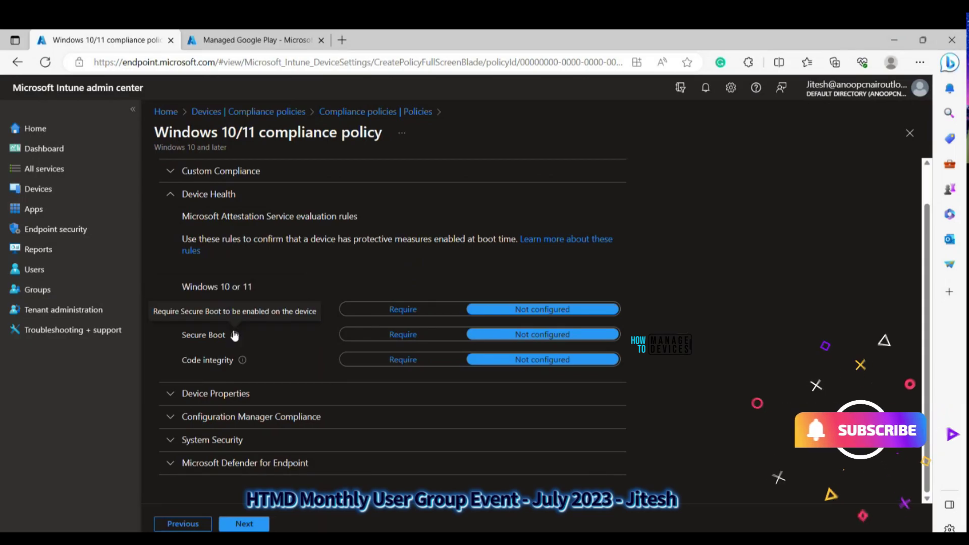
mouse_move(242, 364)
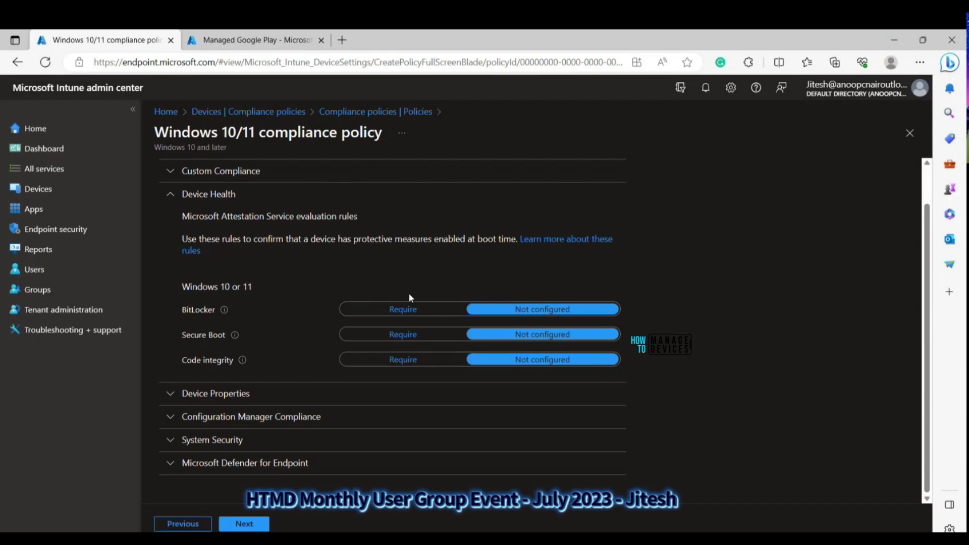
click(281, 113)
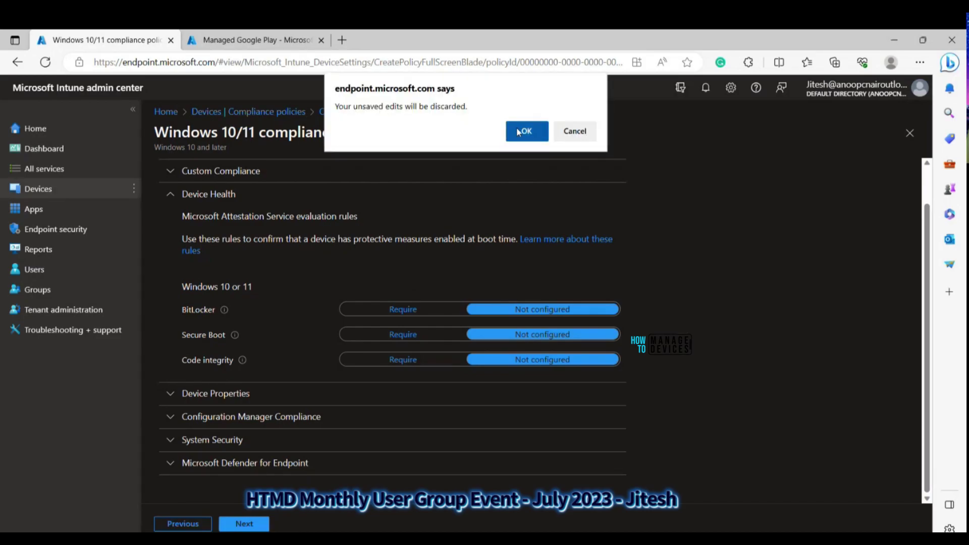
Step: Discard the draft compliance policy and go to the Devices scripts list
click(527, 122)
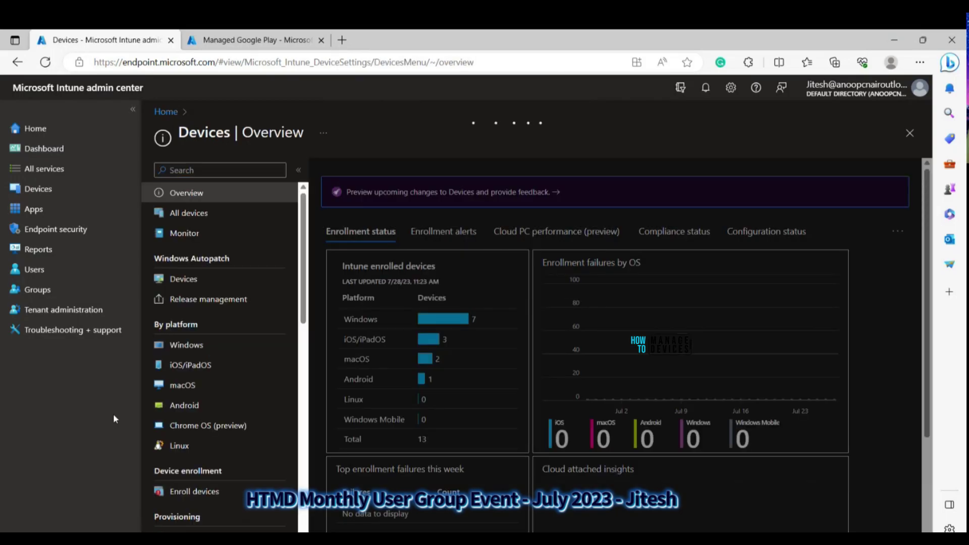
scroll(207, 424, down, 1)
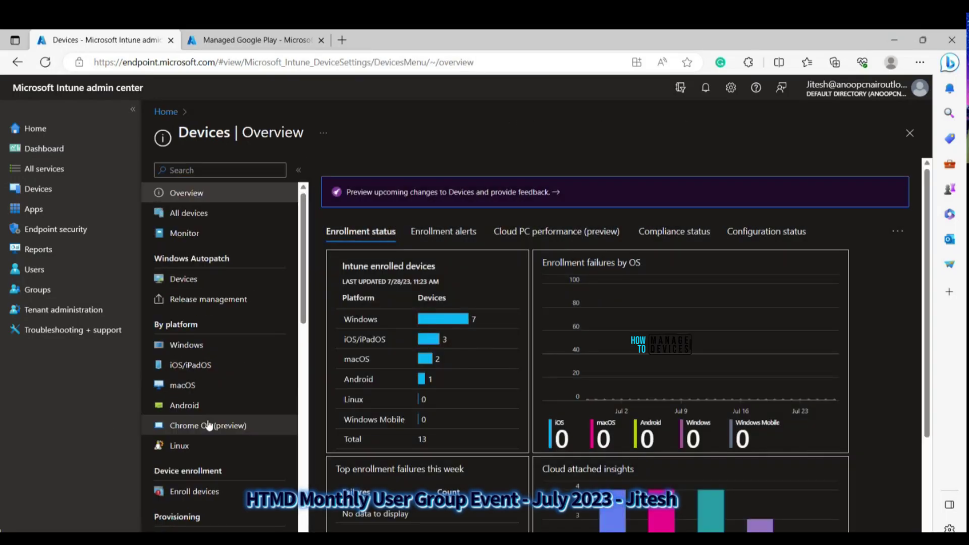
scroll(208, 411, down, 5)
scroll(207, 409, down, 5)
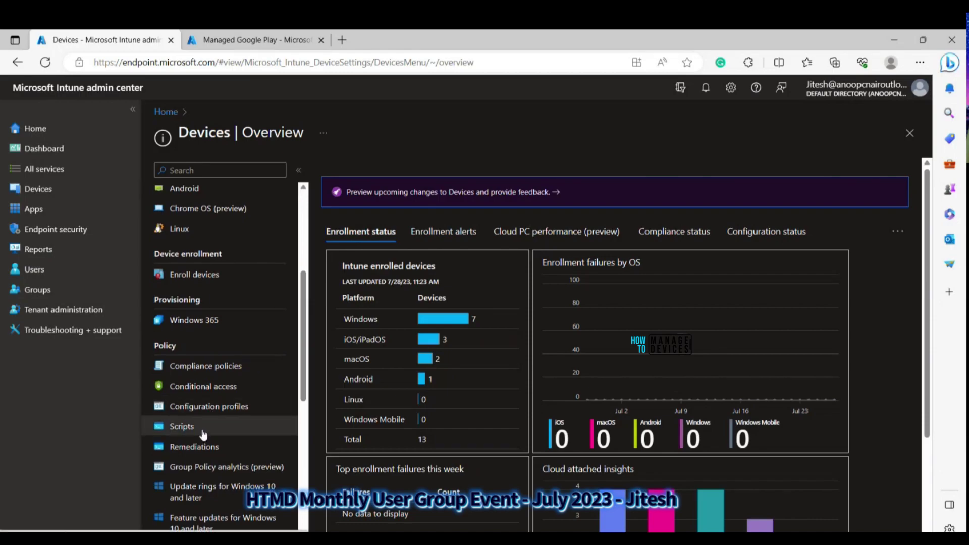
click(206, 429)
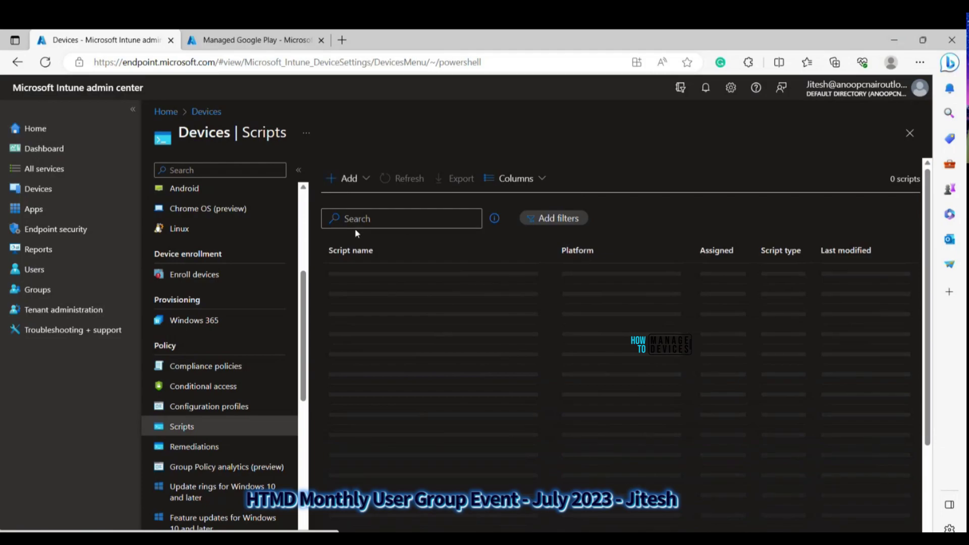
Step: Add a Windows 10 and later script with logged-on credentials and signature check set to Yes, then discard it
click(366, 179)
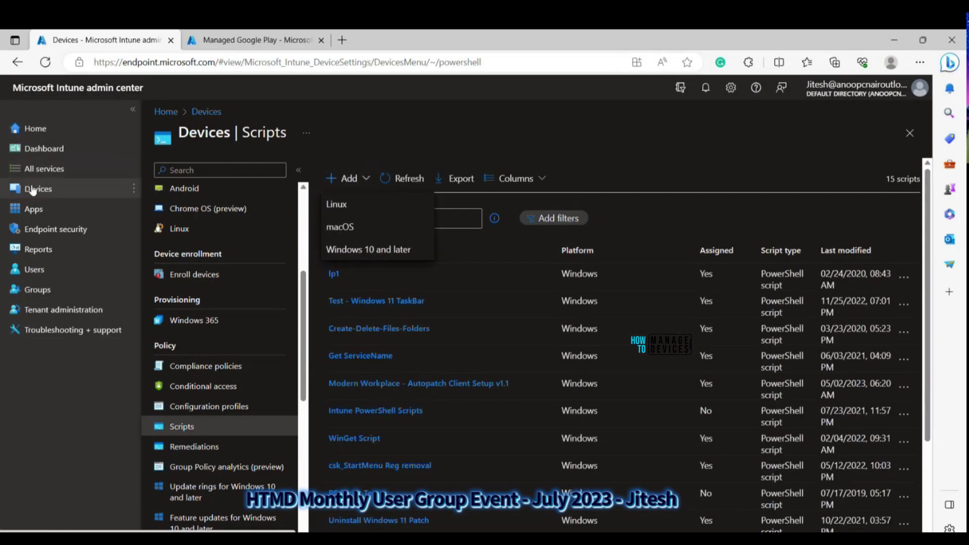
click(388, 250)
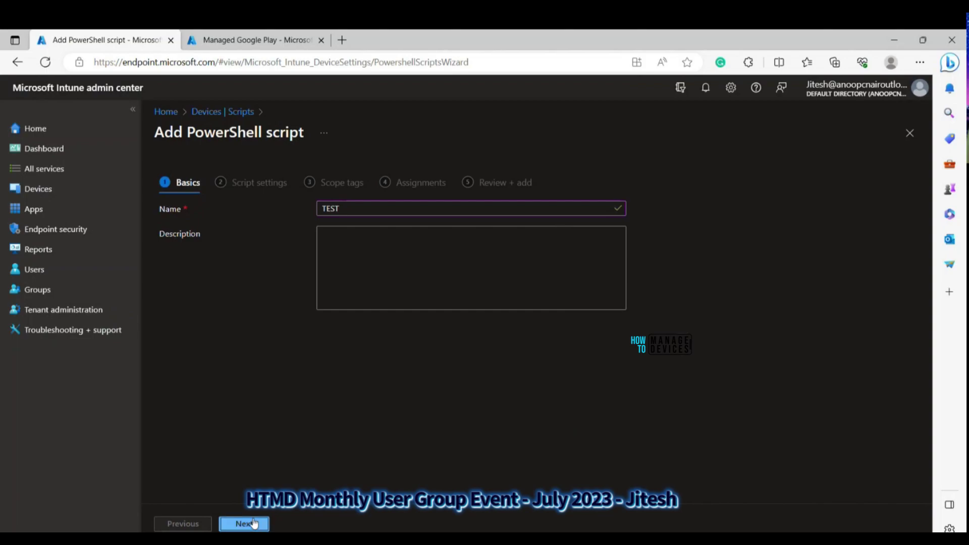
click(252, 524)
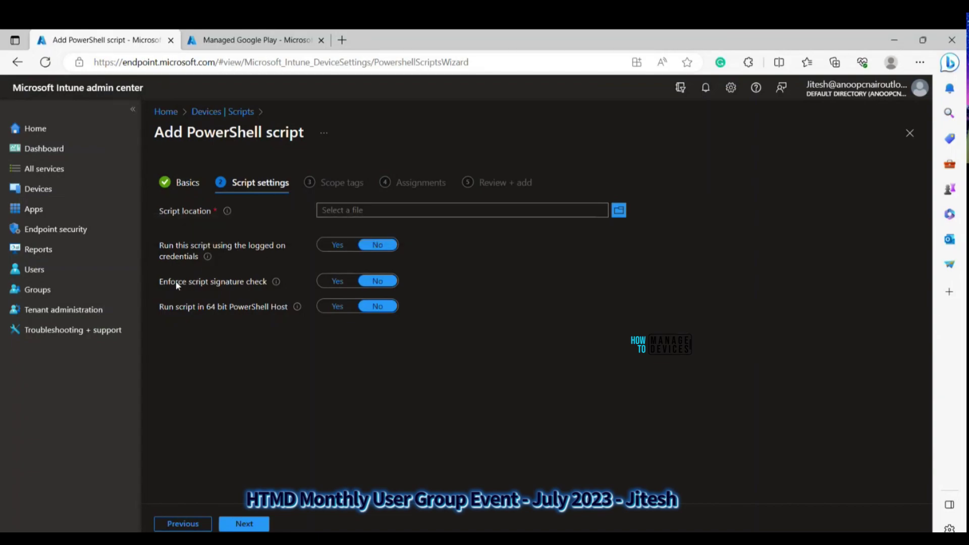
mouse_move(276, 284)
click(337, 246)
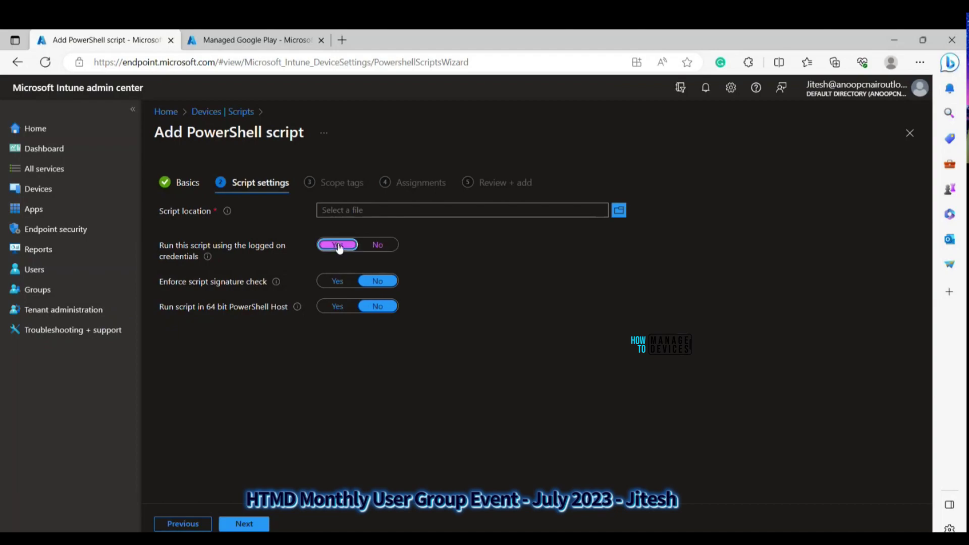
click(338, 282)
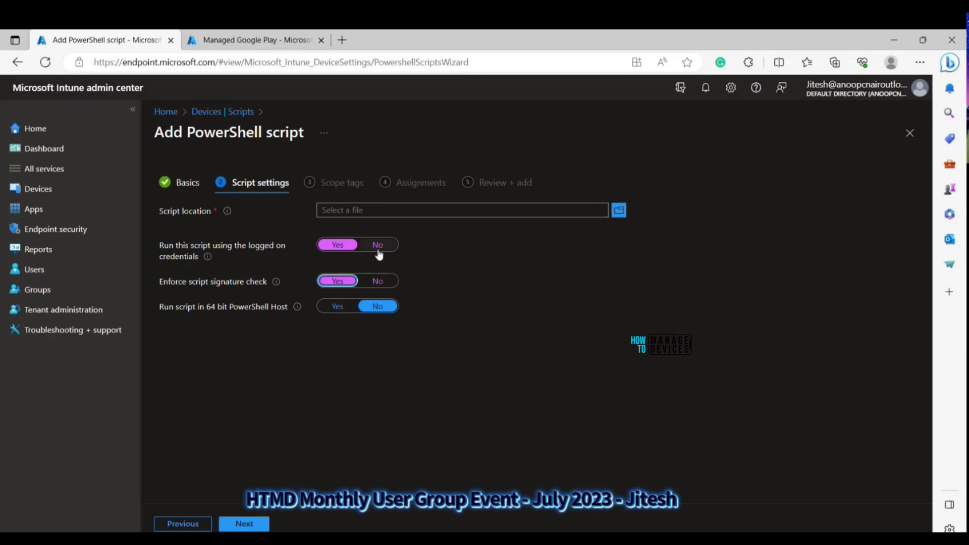
key(alt+Left)
key(Return)
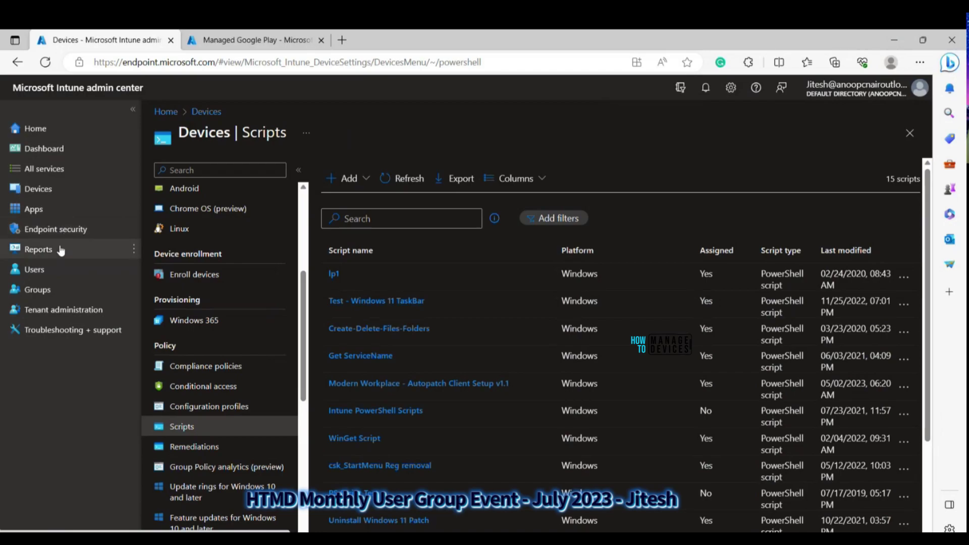
Step: Open the Setting compliance (preview) report under Reports > Device compliance
click(85, 252)
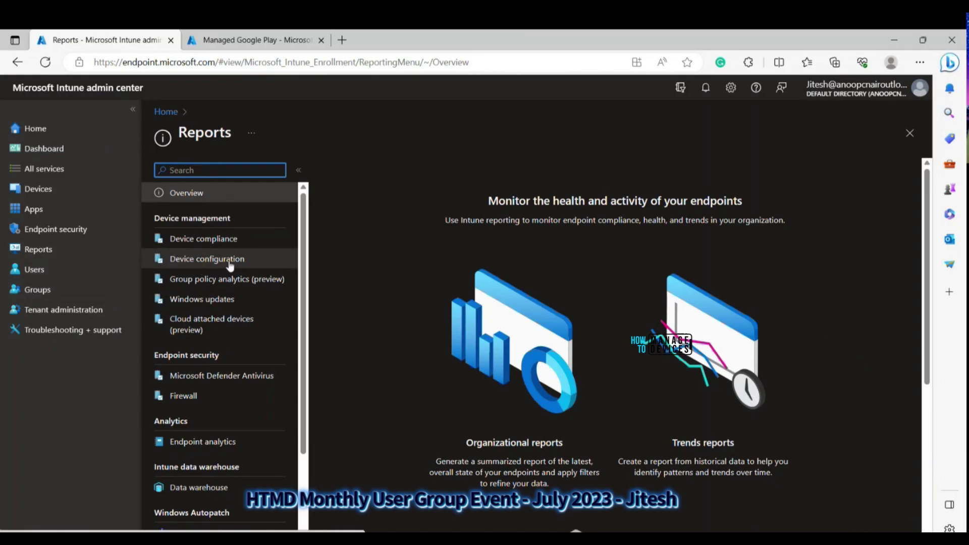
click(201, 238)
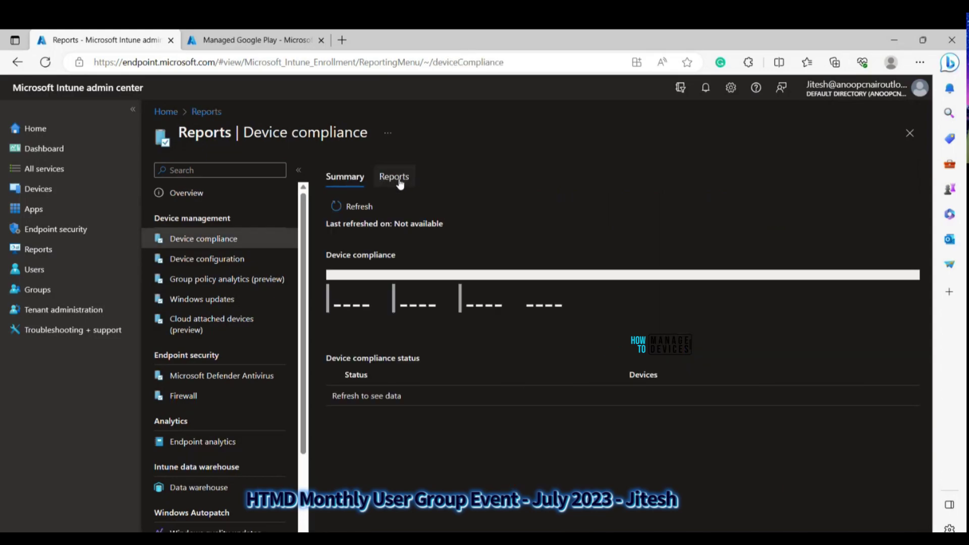
click(400, 184)
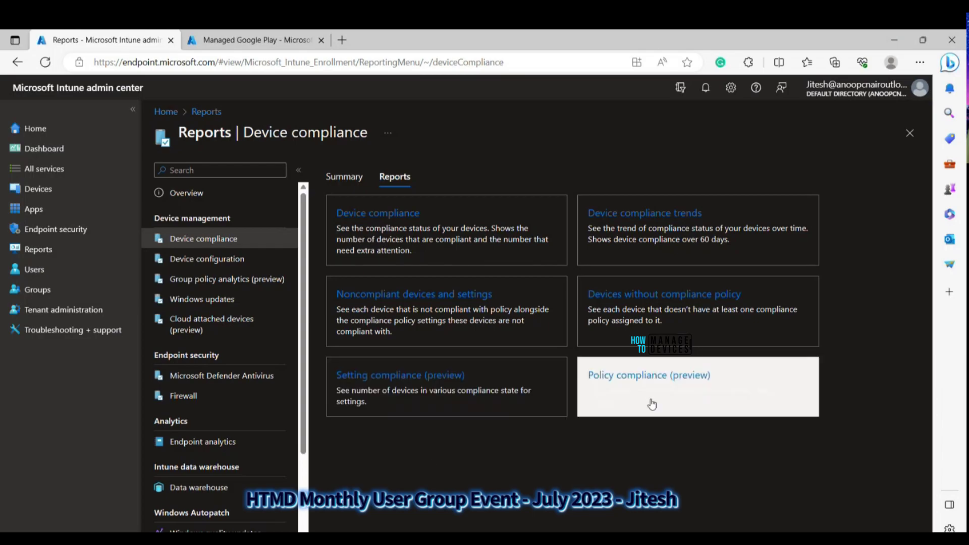
click(434, 385)
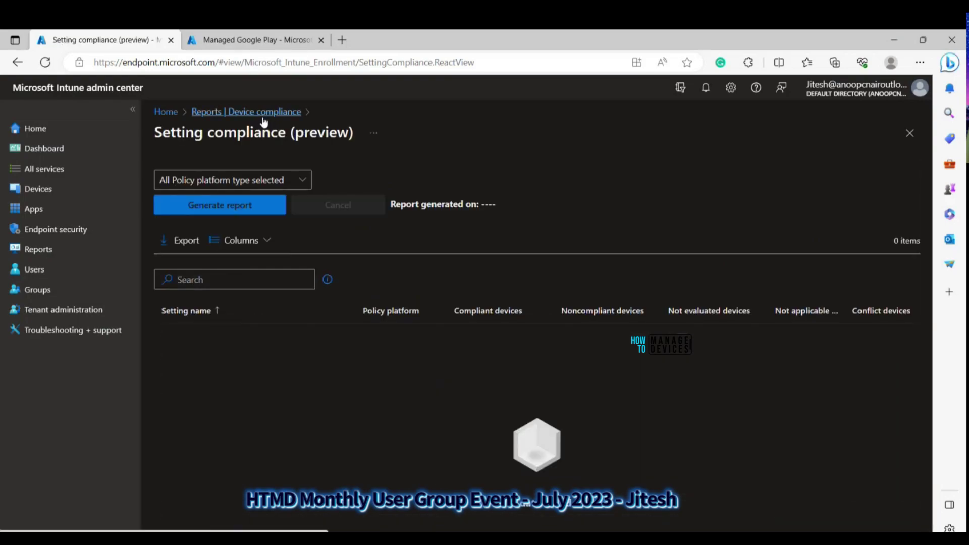
Step: Return to Device compliance reports, open Policy compliance (preview), then go back
click(280, 113)
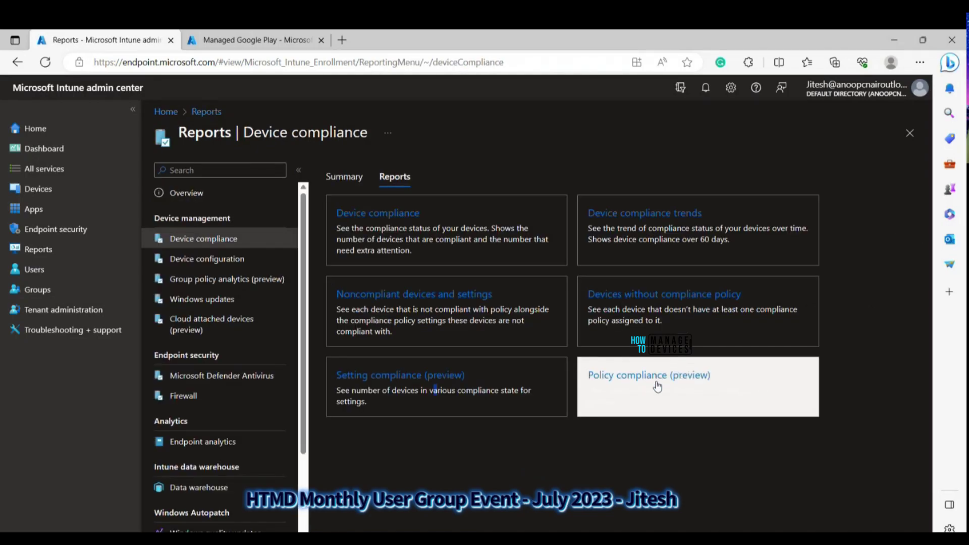
click(676, 385)
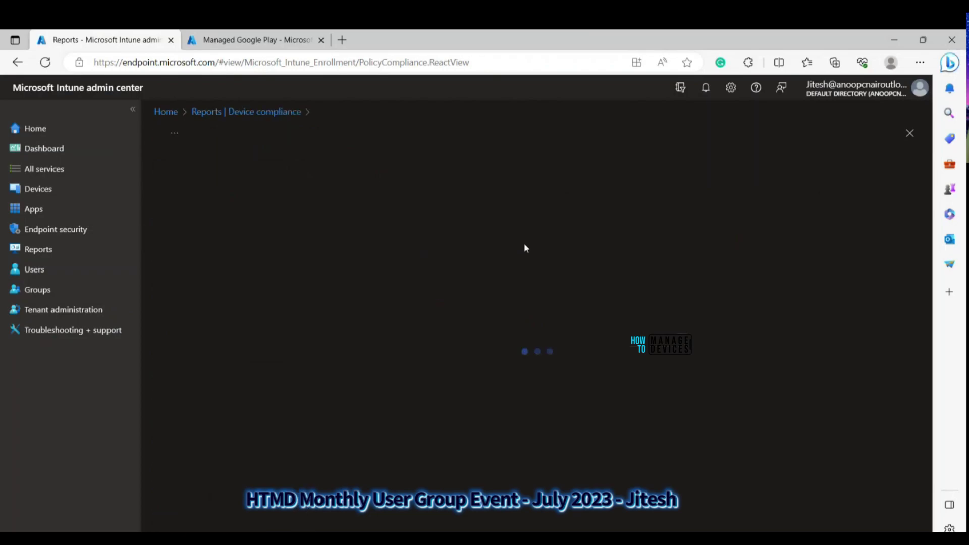
click(262, 112)
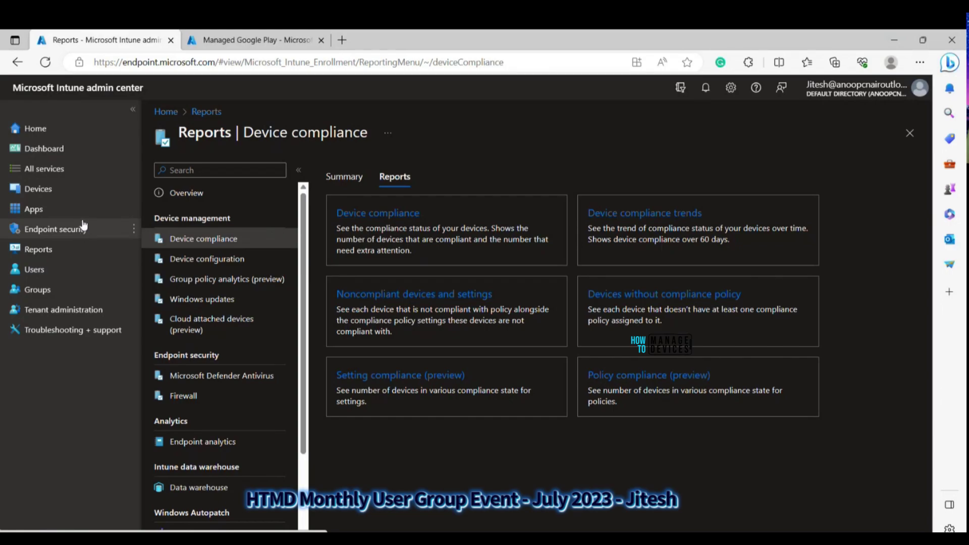
Step: Start a Windows 10 security baseline profile named TEST, reach configuration settings, then leave the draft
click(68, 231)
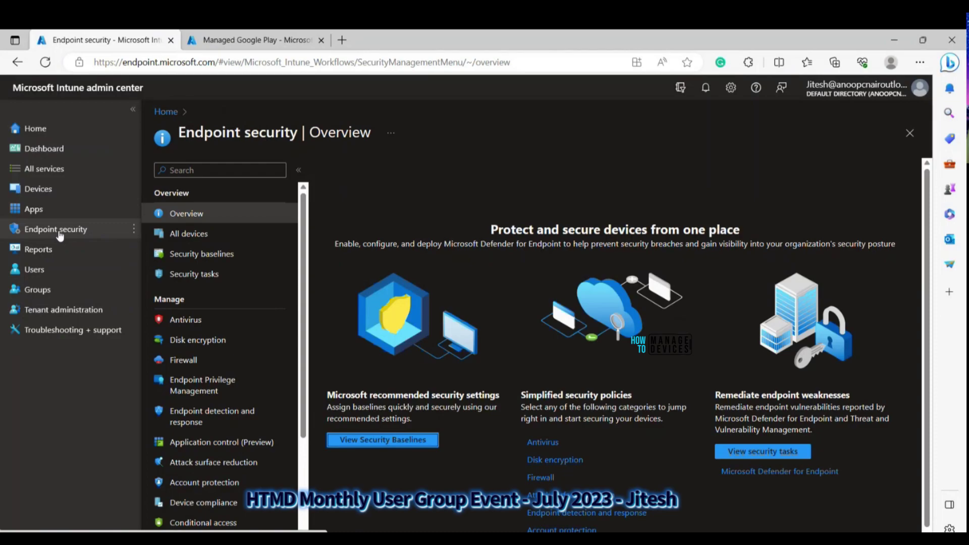
click(199, 253)
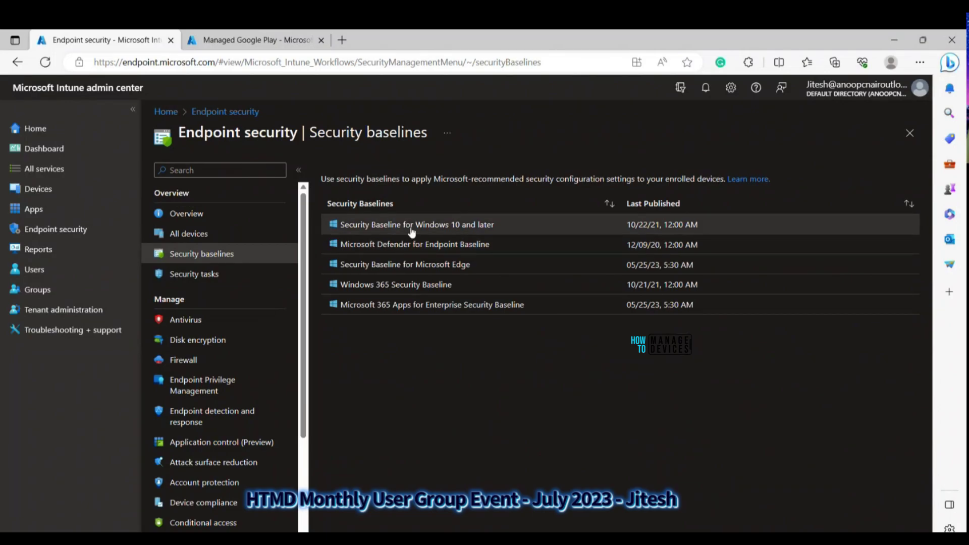
click(456, 227)
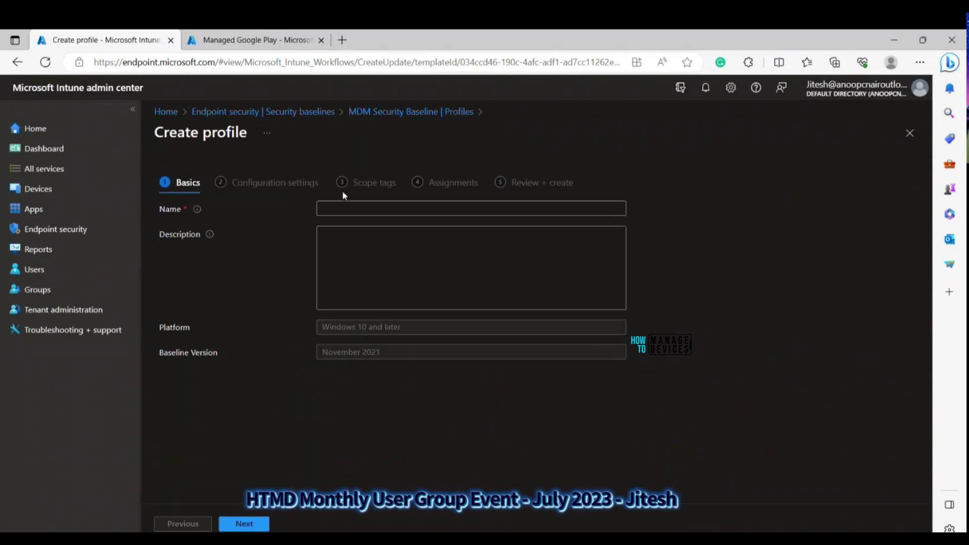
click(336, 208)
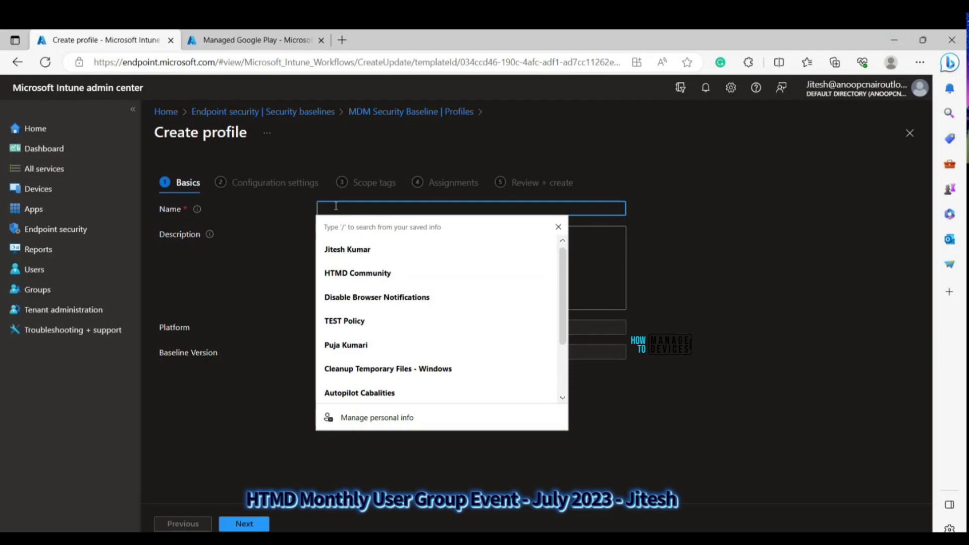
text(TEST)
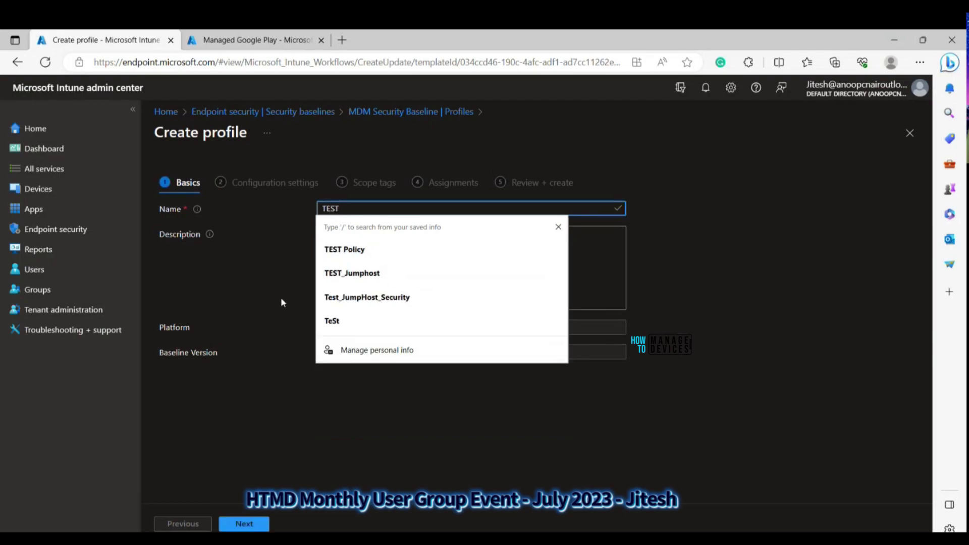
click(281, 298)
click(253, 524)
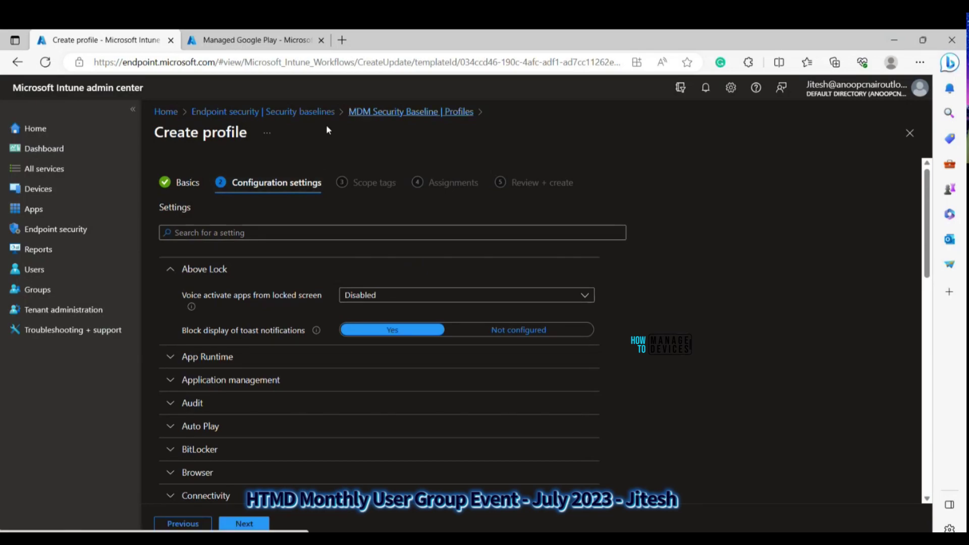
click(362, 113)
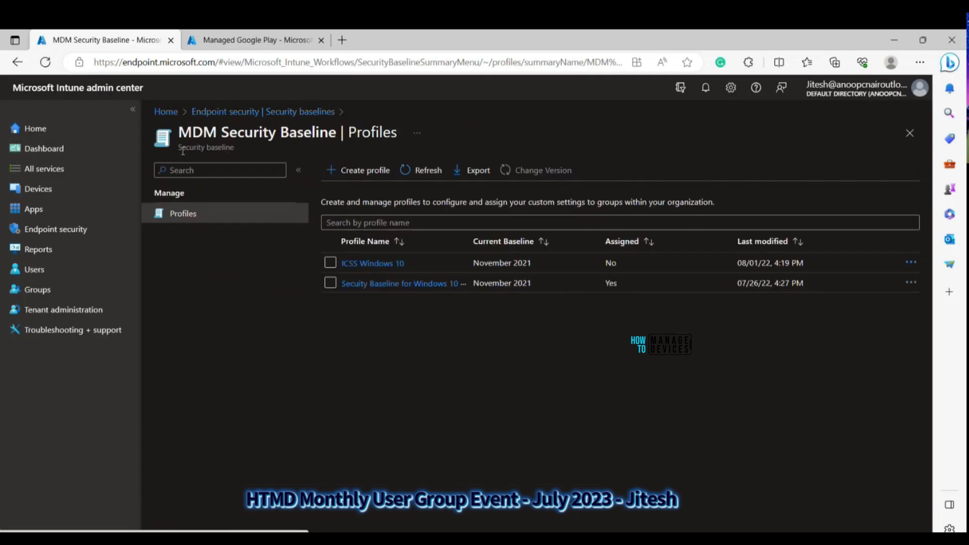
Step: Start a Defender for Endpoint baseline profile, review its settings, and return to Security baselines
click(291, 112)
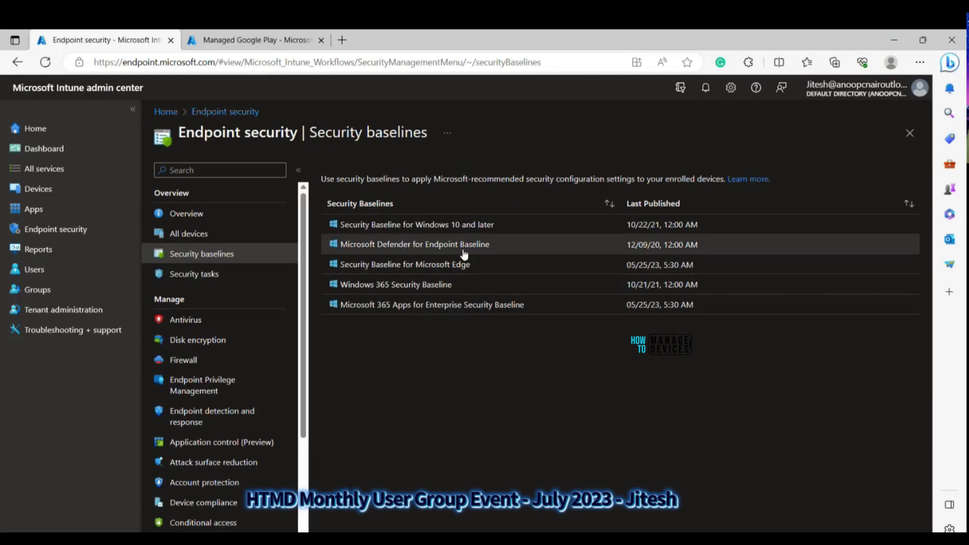
click(435, 246)
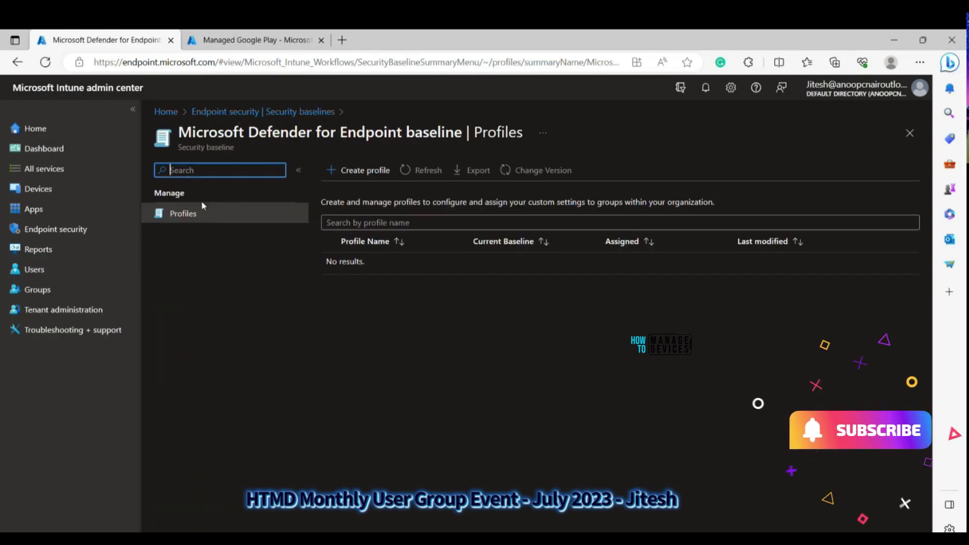
click(359, 170)
click(328, 208)
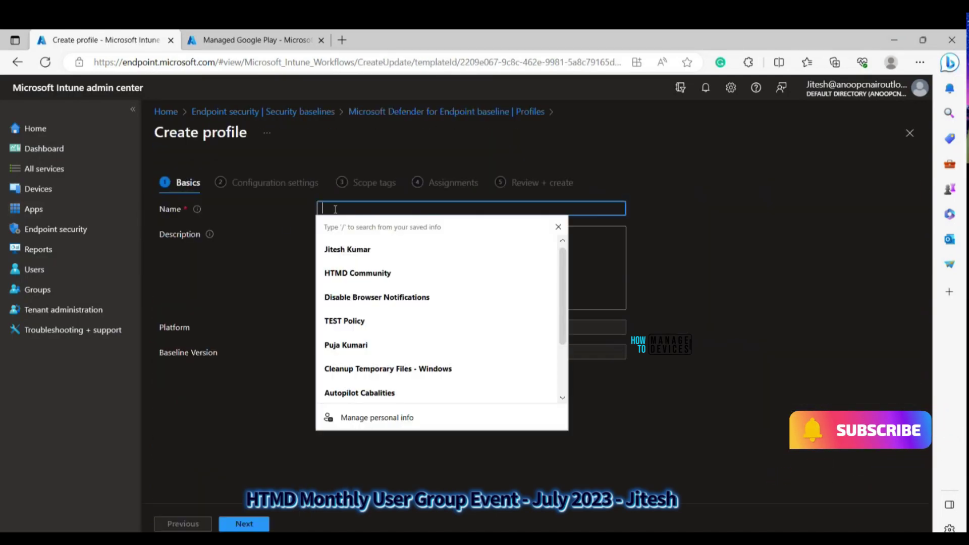
click(348, 250)
click(244, 523)
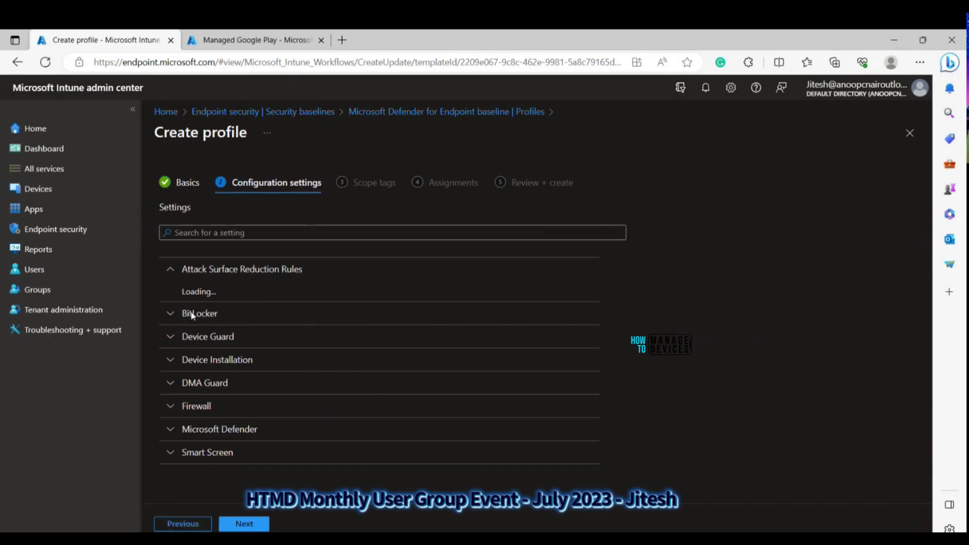
scroll(269, 344, down, 1)
scroll(269, 346, down, 1)
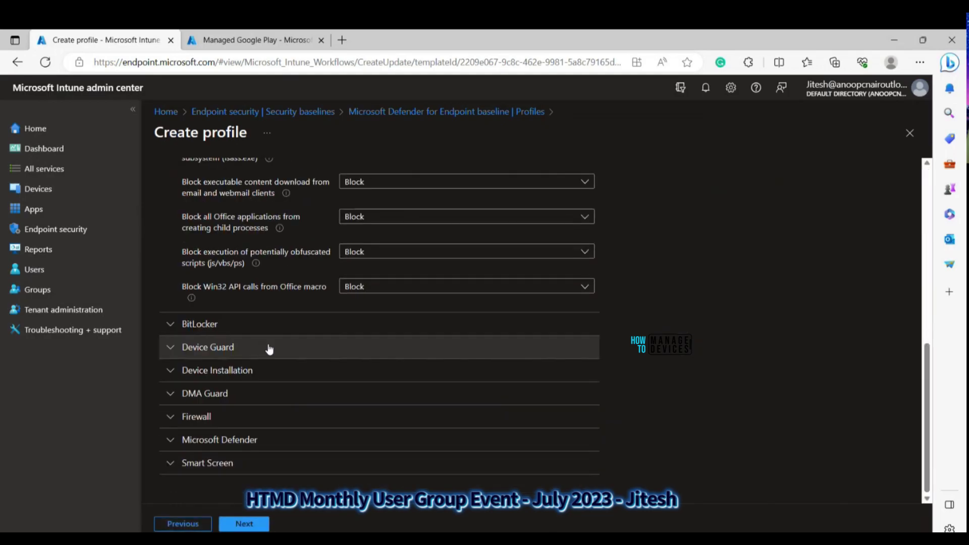
scroll(279, 289, up, 5)
click(273, 111)
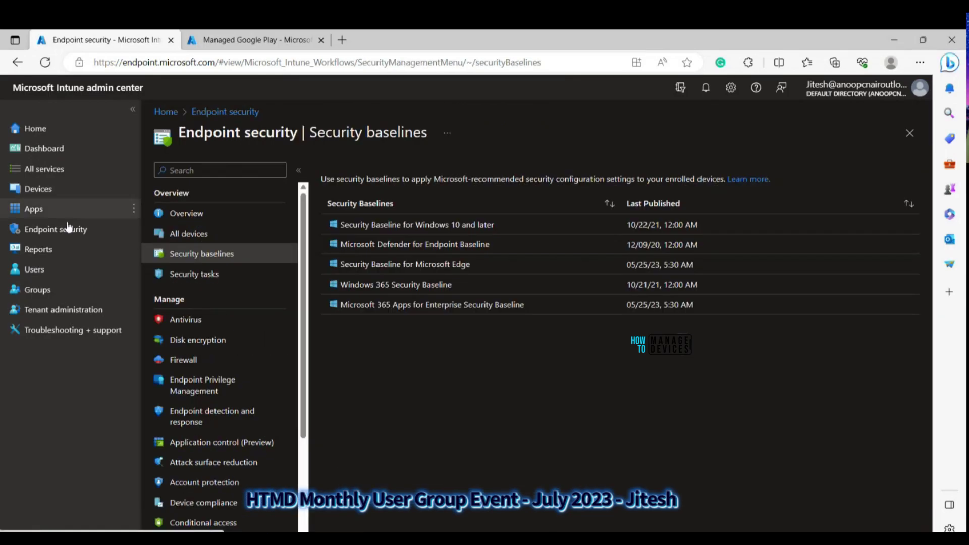
Step: Open Apps > App configuration policies and widen the Name column to show full names
click(43, 209)
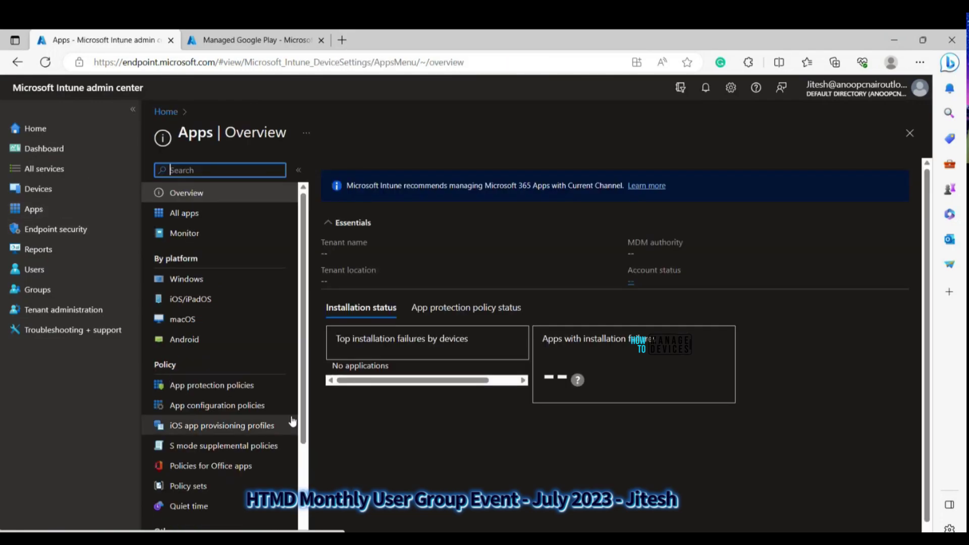
click(225, 407)
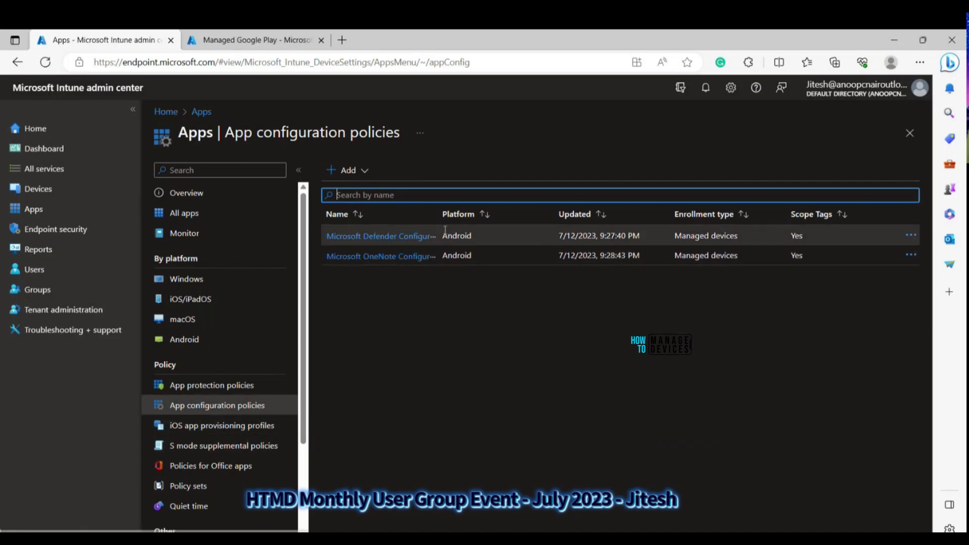
drag(436, 214, 500, 214)
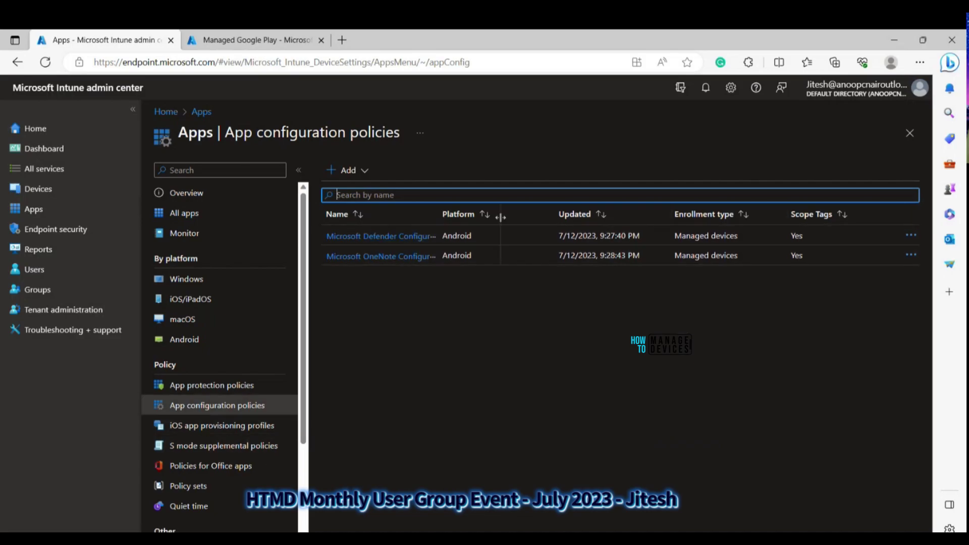
Step: Review the Microsoft Defender Configuration overview, highlighting its Monitor heading, then return to the list
click(410, 237)
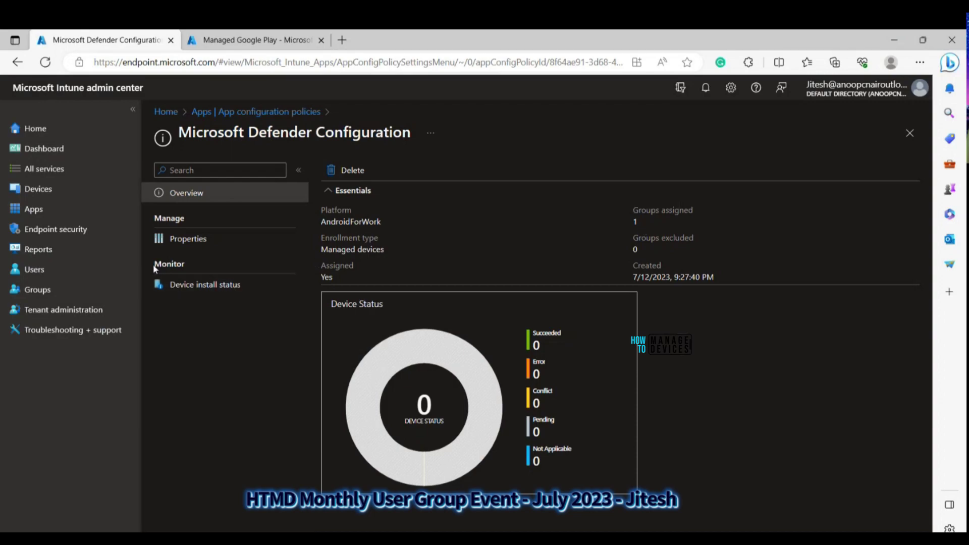
drag(155, 268, 188, 266)
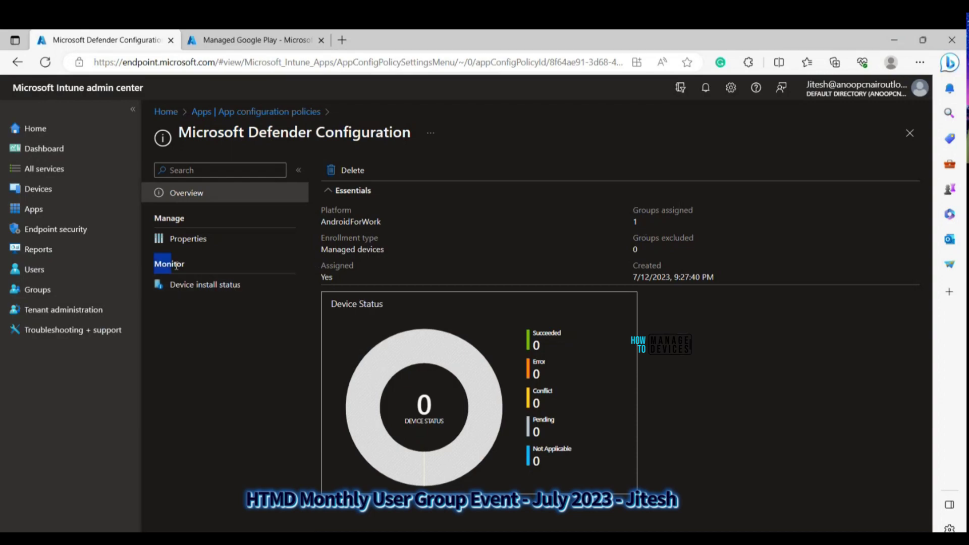
click(192, 310)
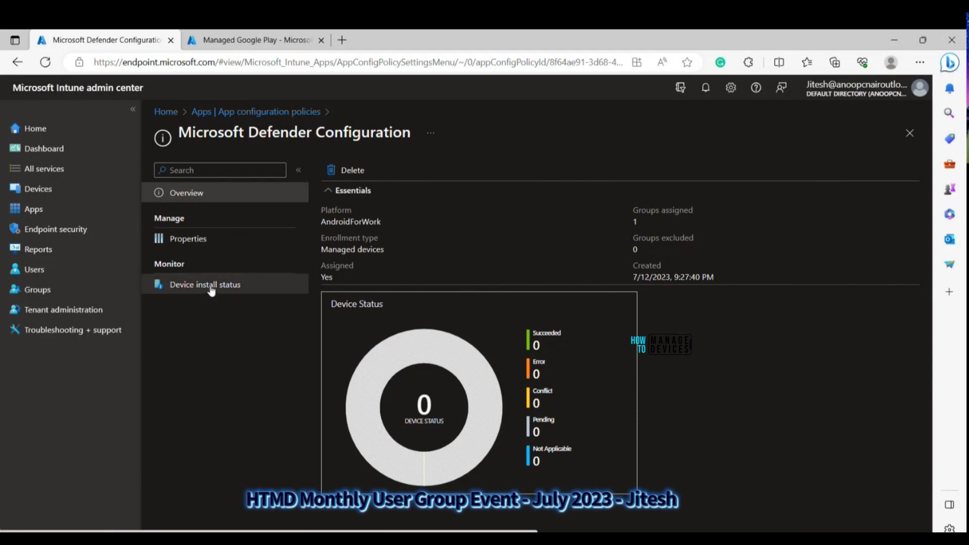
double_click(172, 261)
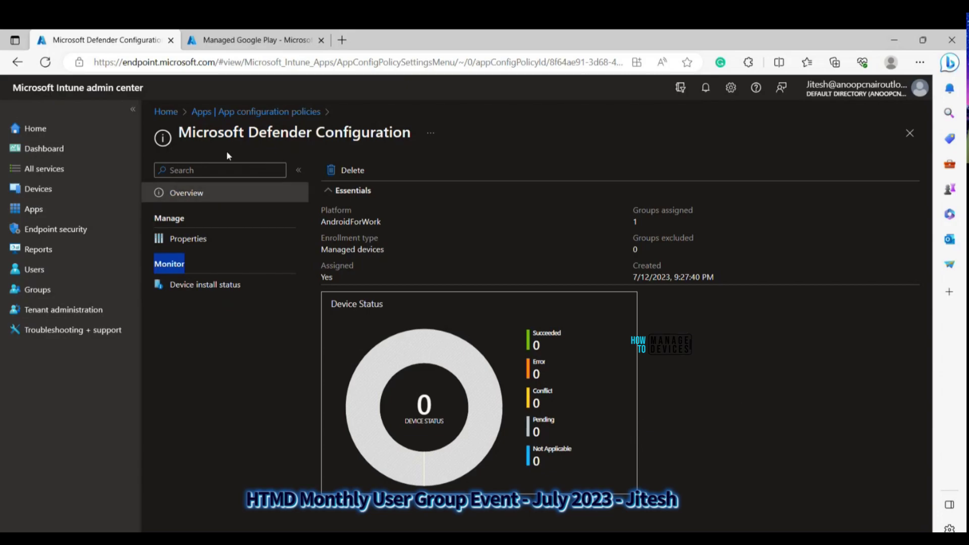
click(303, 111)
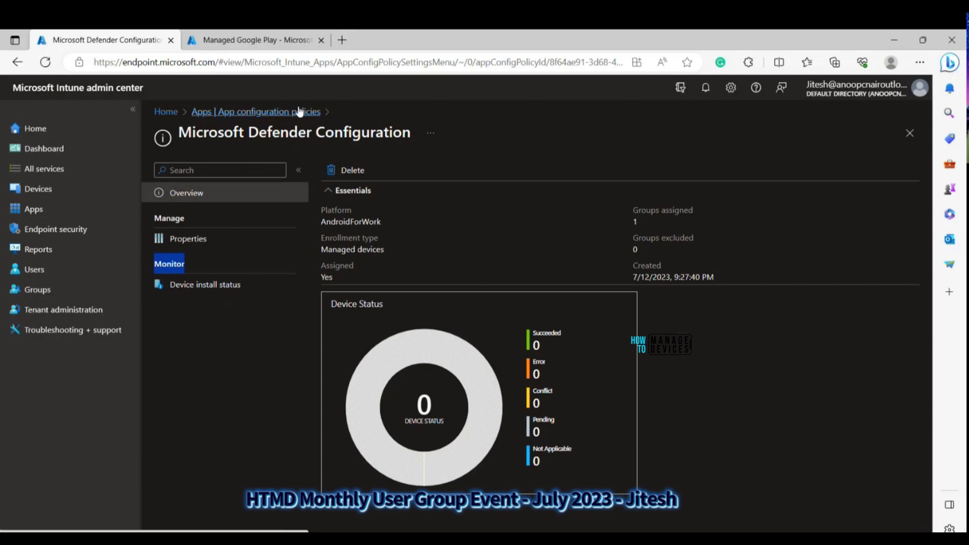